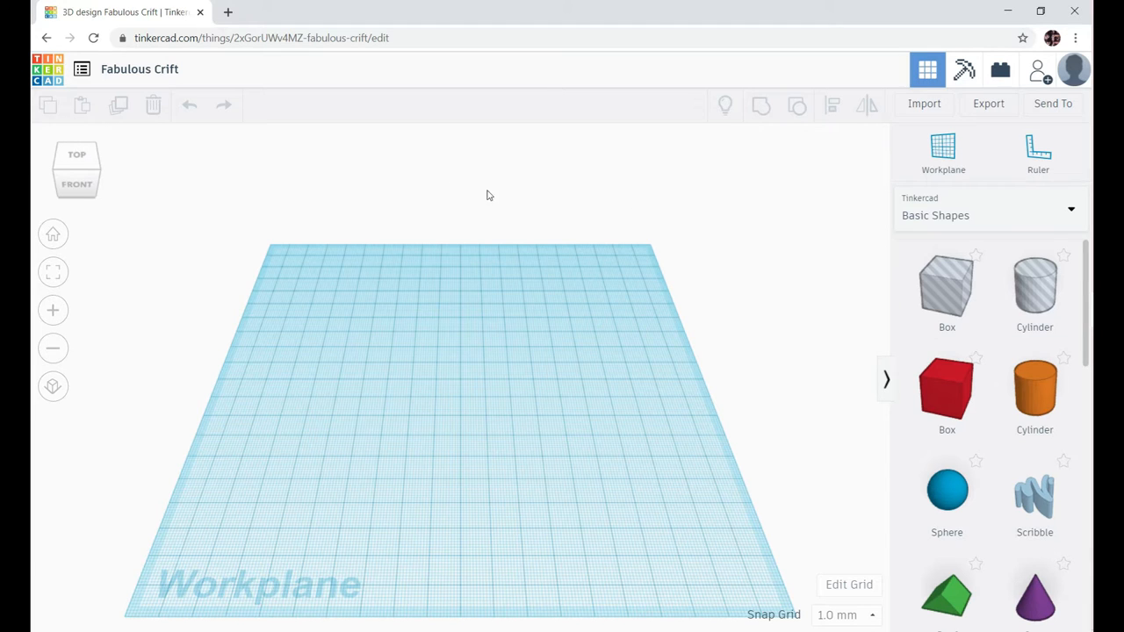
- Rename the design as "Tinkercad Test"
click(179, 72)
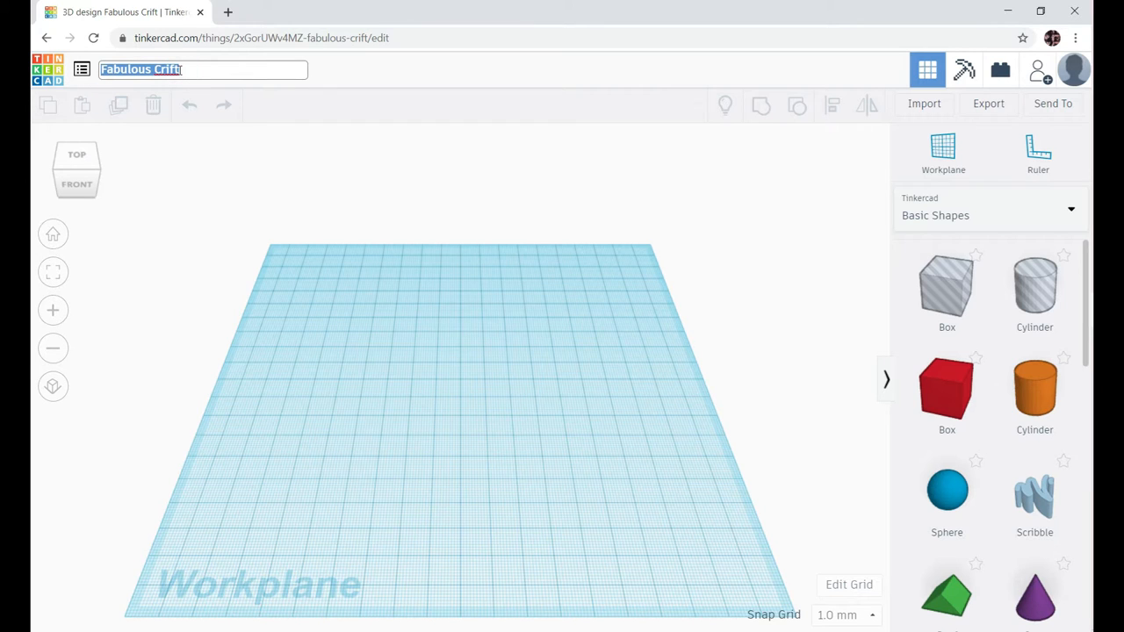
text(T)
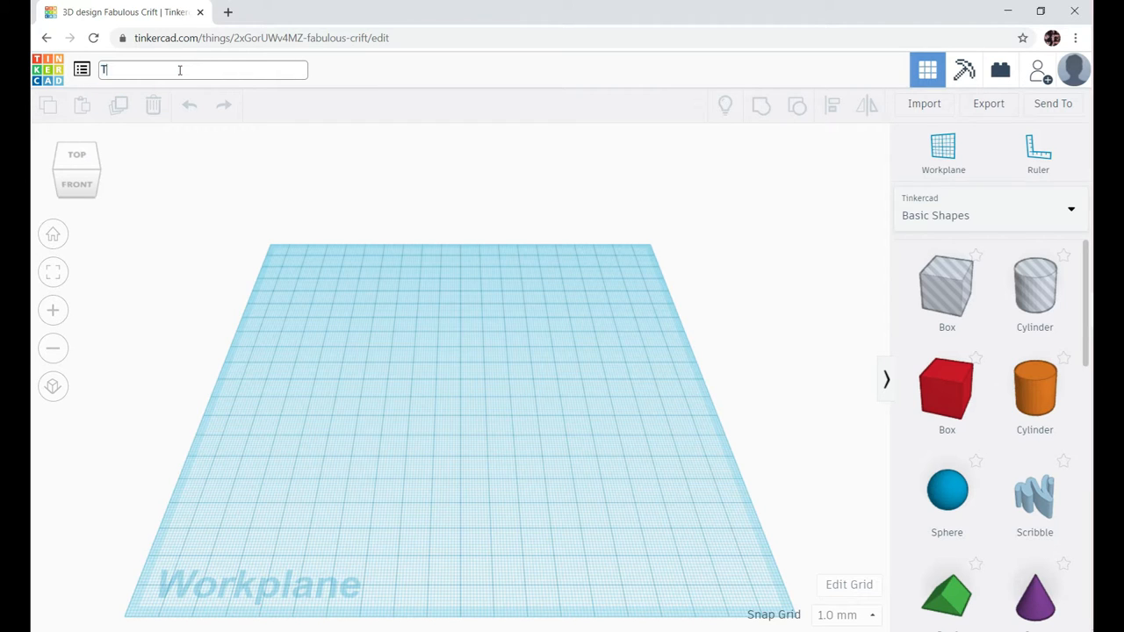
text(inkercad Test)
key(Return)
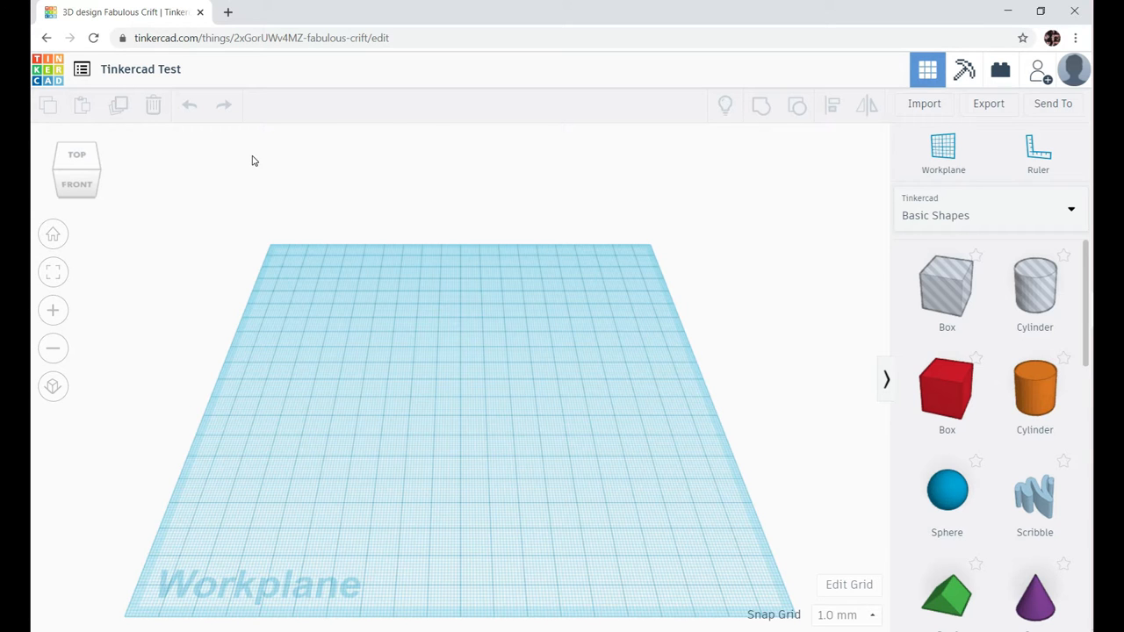
- Examine the empty workplane from several angles, including the front, top and bottom, and return to the home view
right_drag(465, 314, 371, 265)
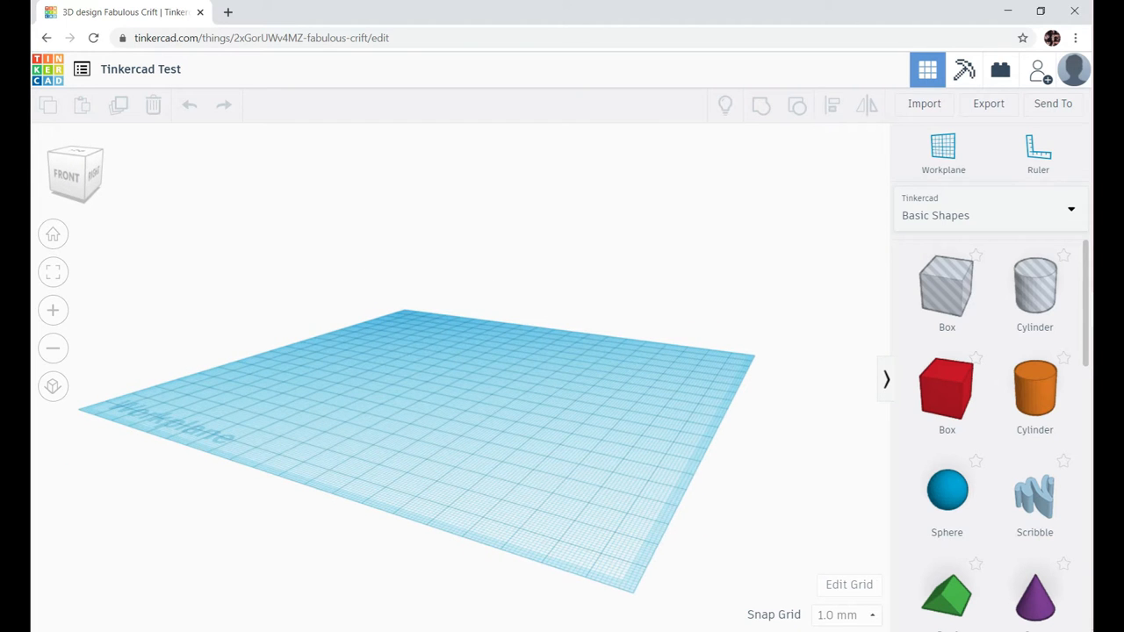
click(433, 427)
drag(440, 428, 576, 411)
right_drag(460, 372, 439, 354)
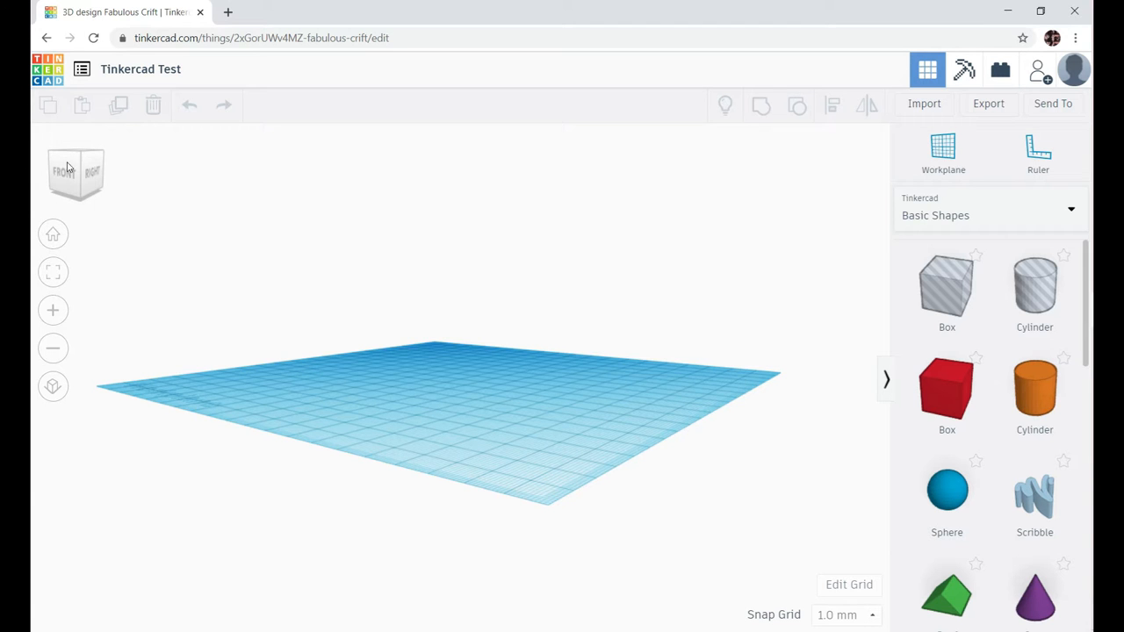
click(63, 168)
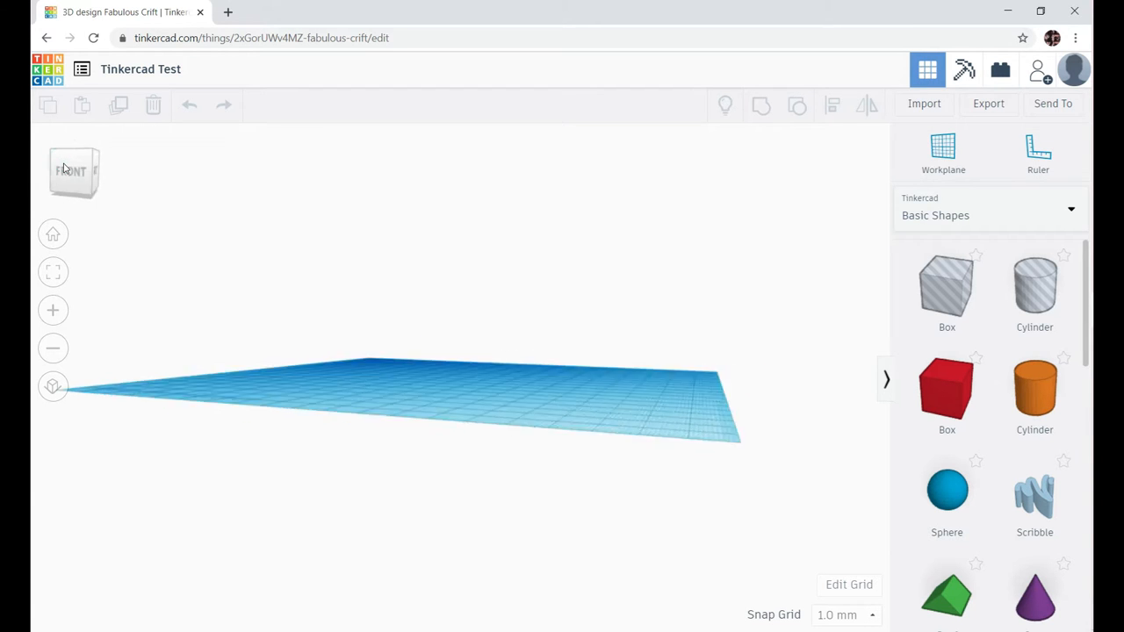
click(78, 144)
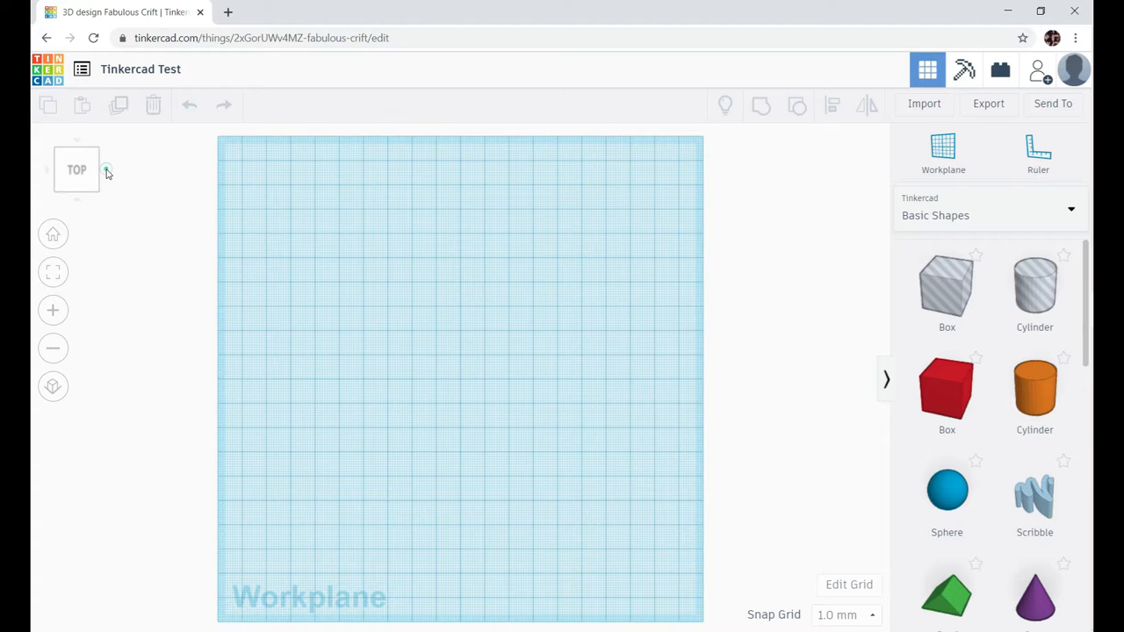
click(105, 173)
click(75, 202)
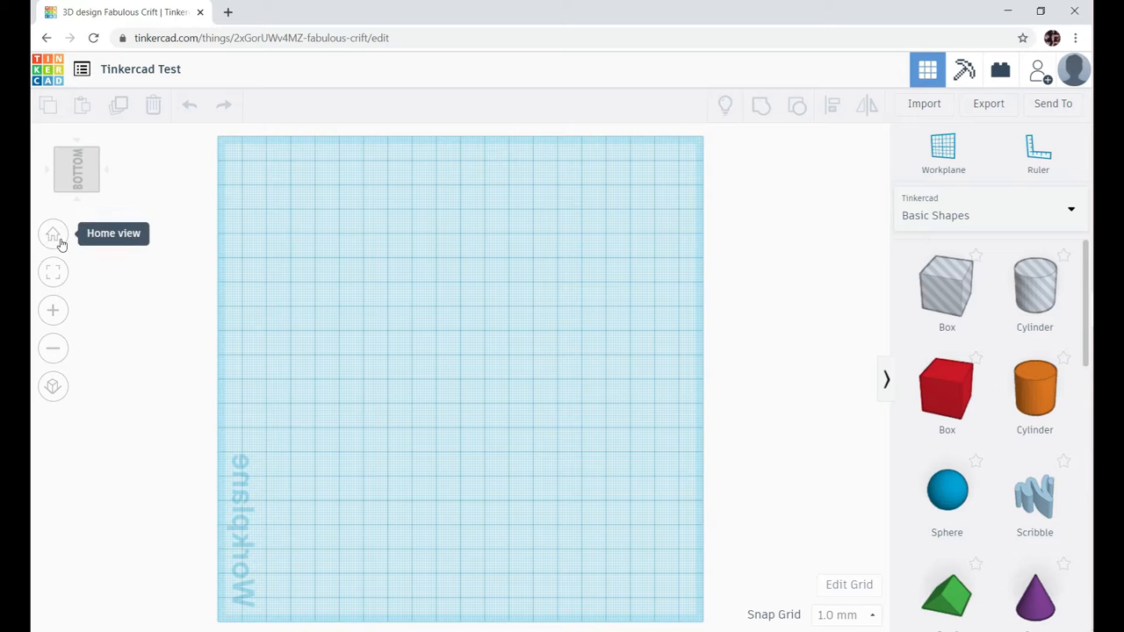
click(54, 235)
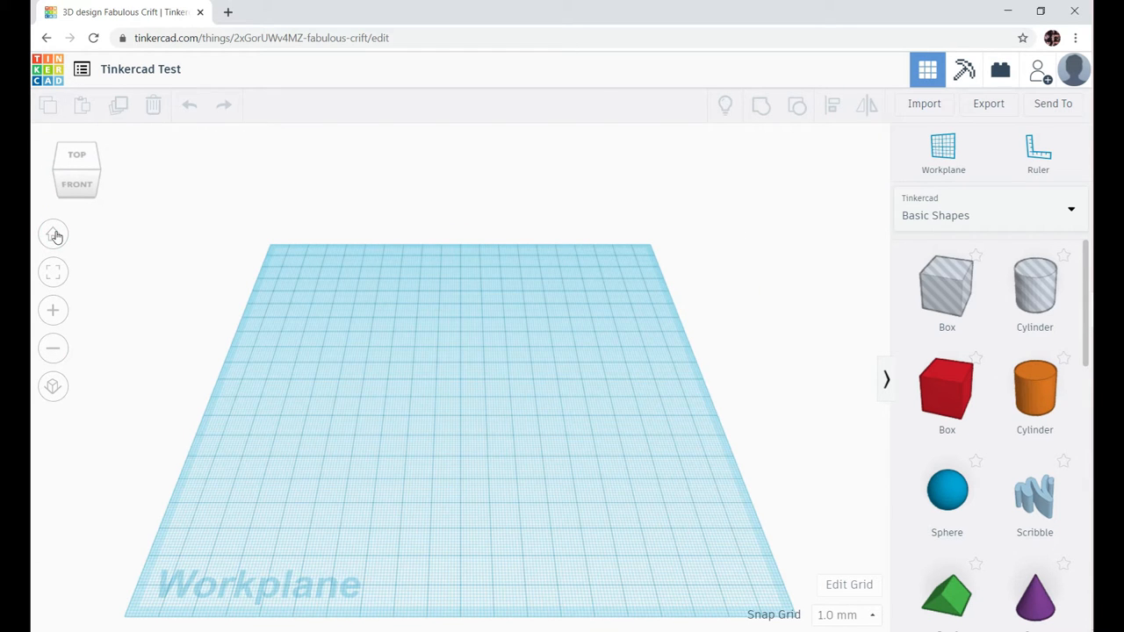
- Zoom the workplane out and in, and compare its orthographic view with the perspective view
click(54, 351)
click(54, 322)
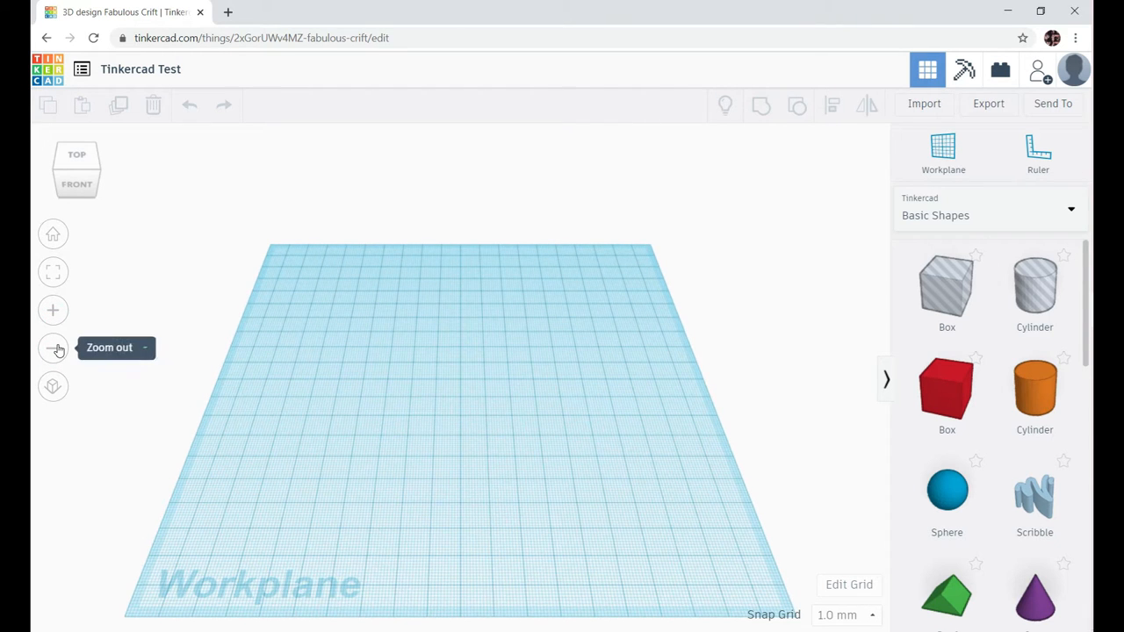
drag(182, 305, 198, 367)
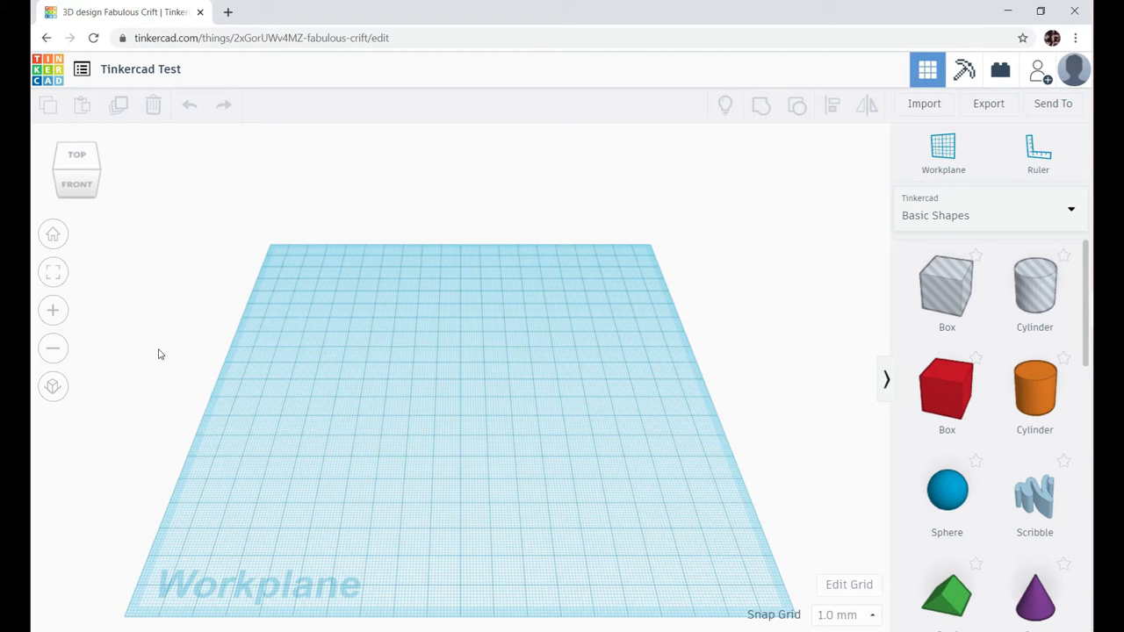
click(52, 388)
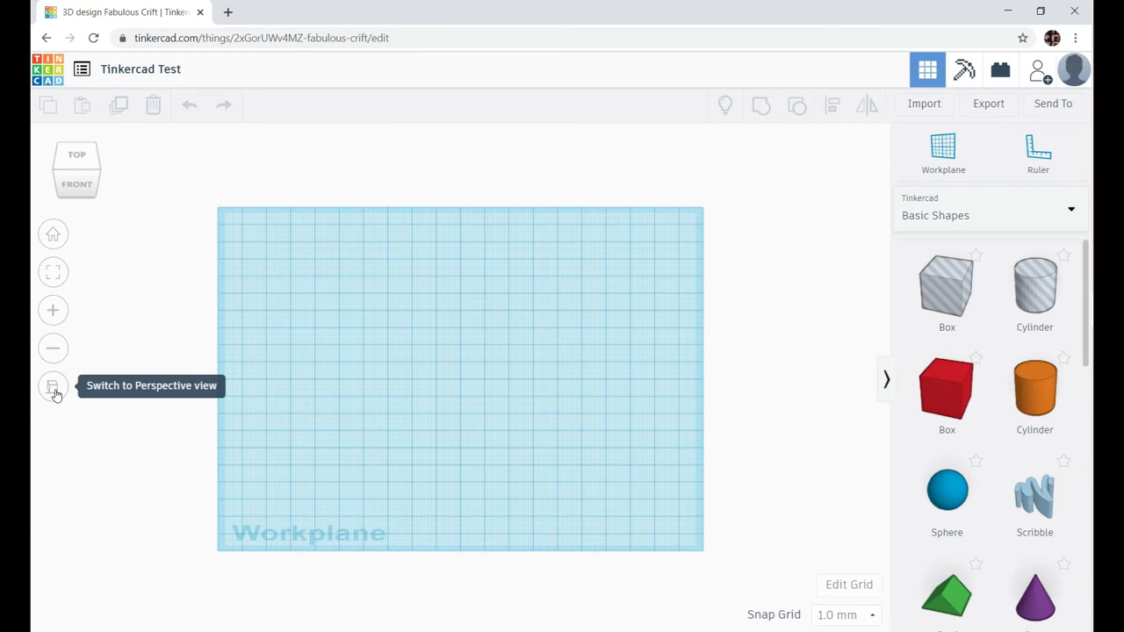
click(53, 387)
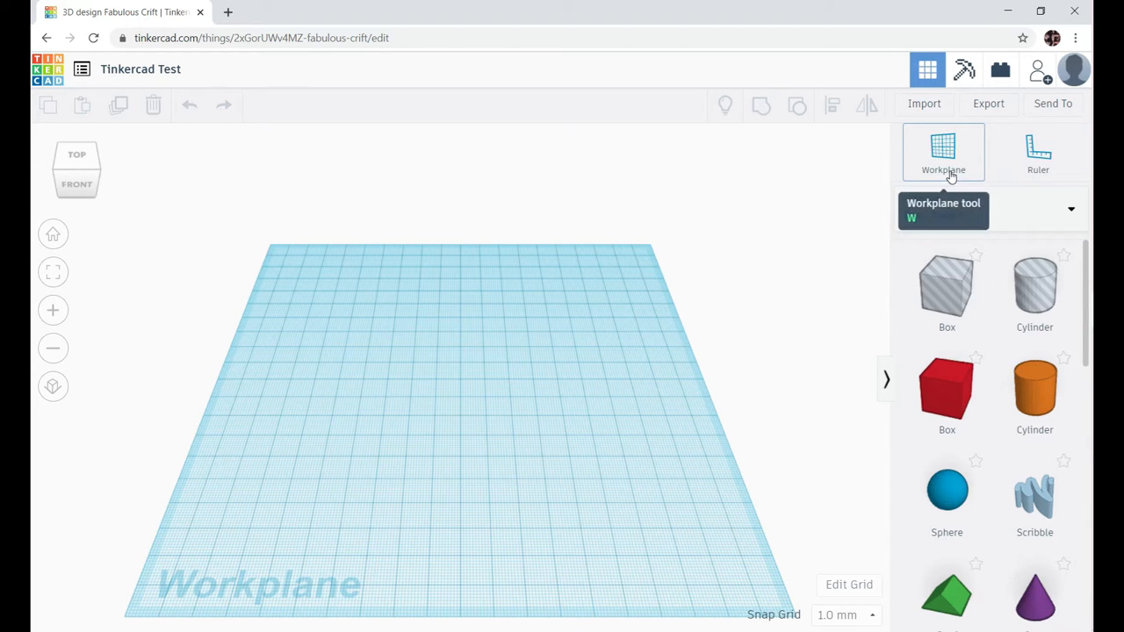
- Place a ruler on the workplane and dismiss it
click(1037, 179)
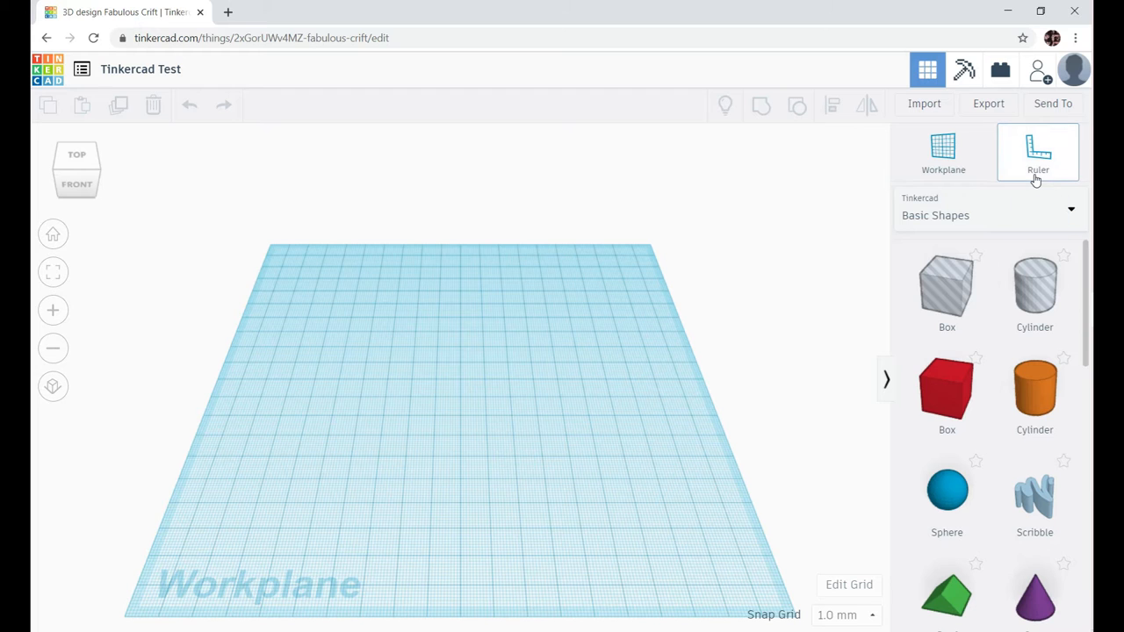
click(354, 421)
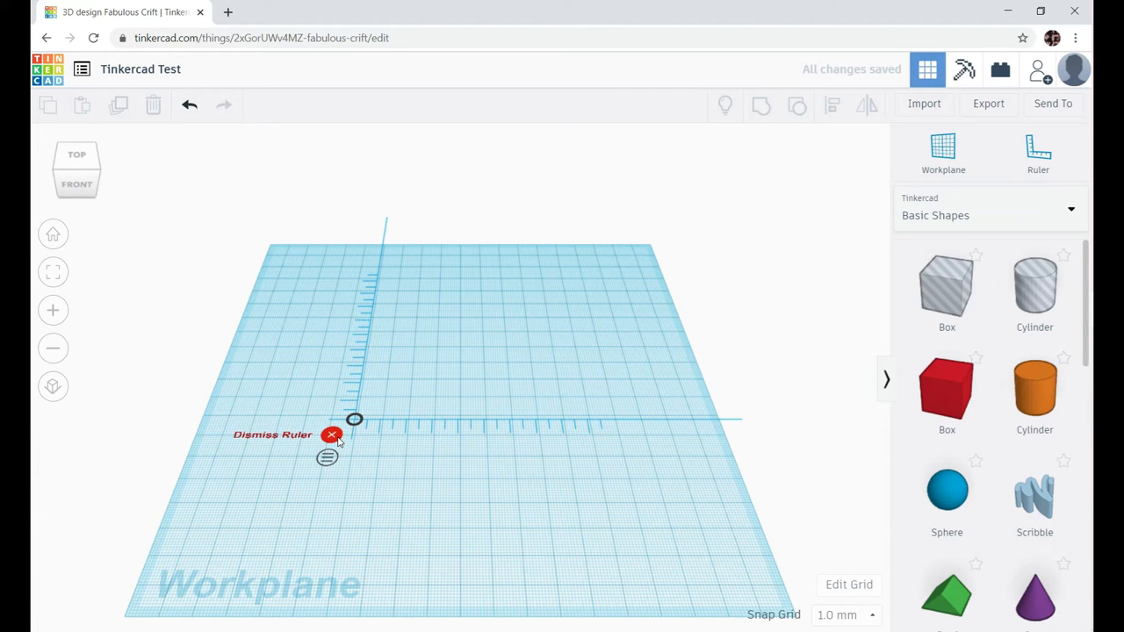
click(333, 436)
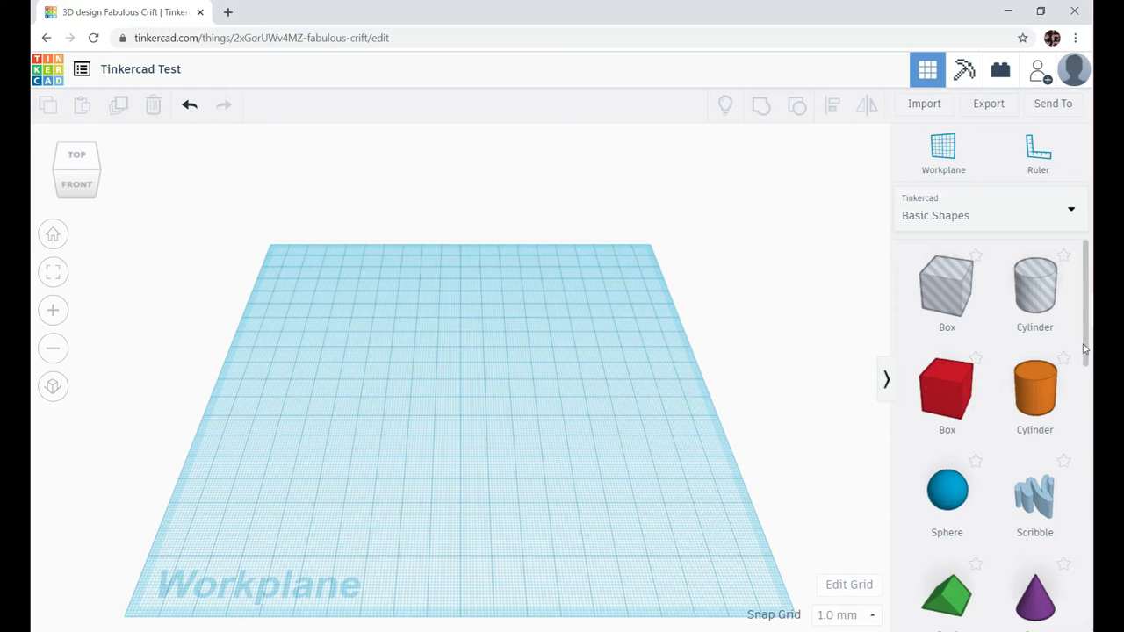
- Browse the shape library, switching to the Text and numbers category and back to Basic Shapes
drag(1085, 349, 1089, 327)
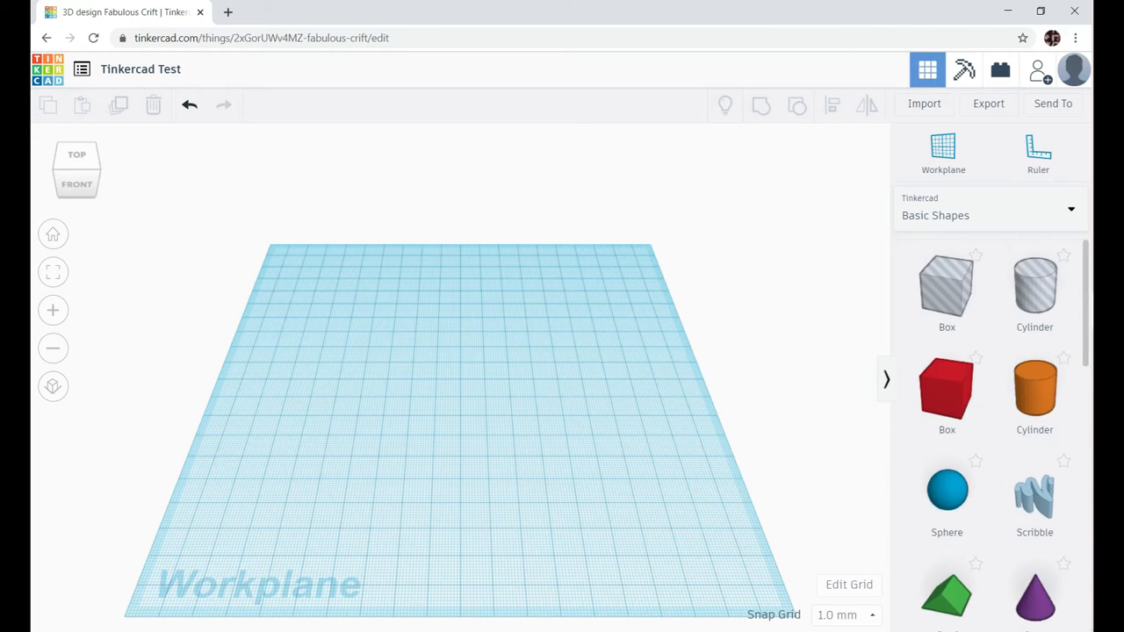
click(1019, 225)
click(975, 288)
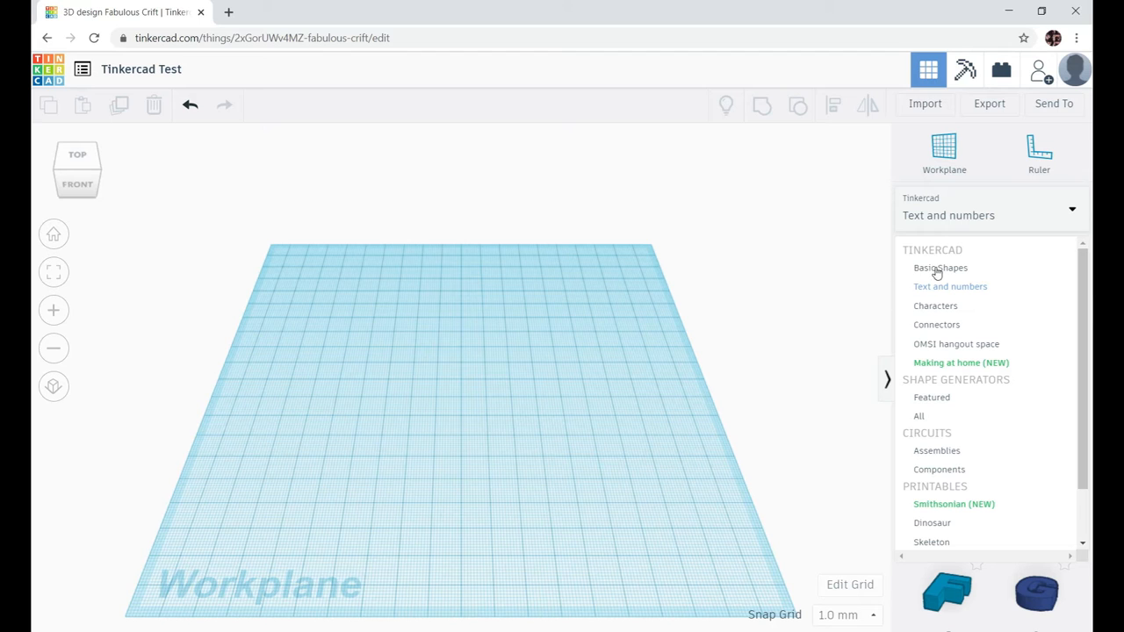
click(937, 272)
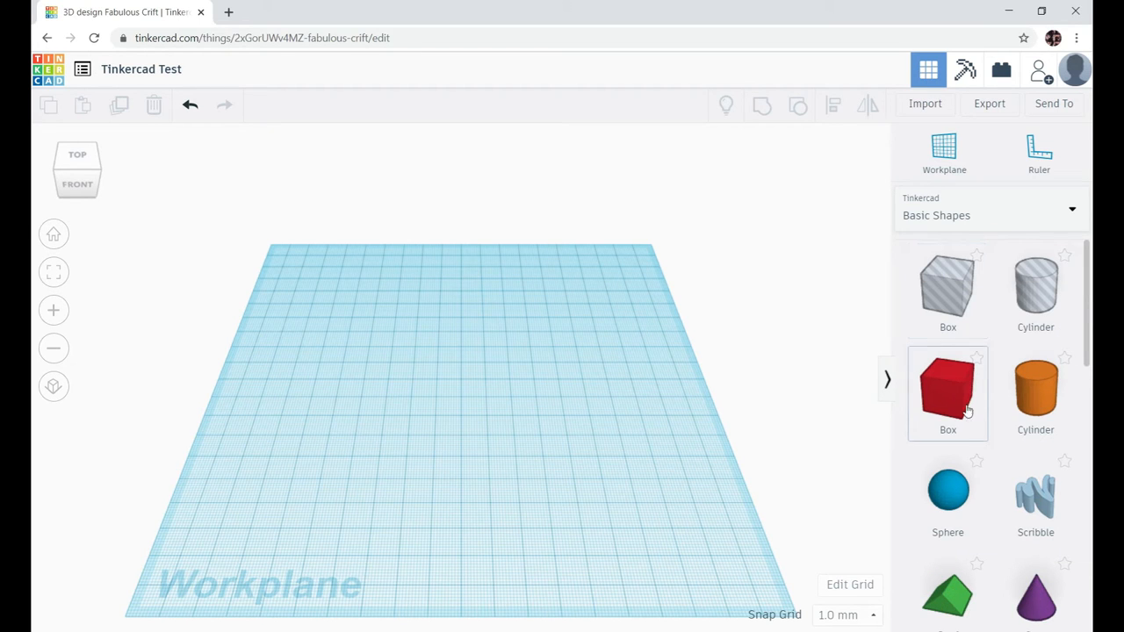
- Place a solid red box near the middle of the workplane and inspect it up close
drag(968, 414, 449, 404)
click(54, 309)
click(55, 308)
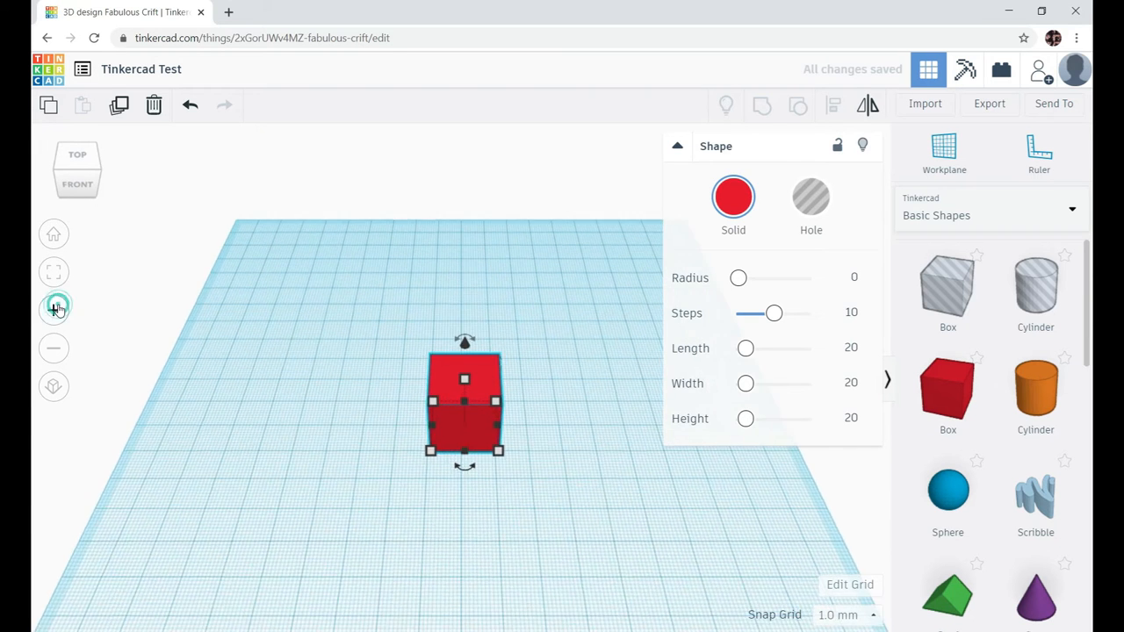
click(55, 309)
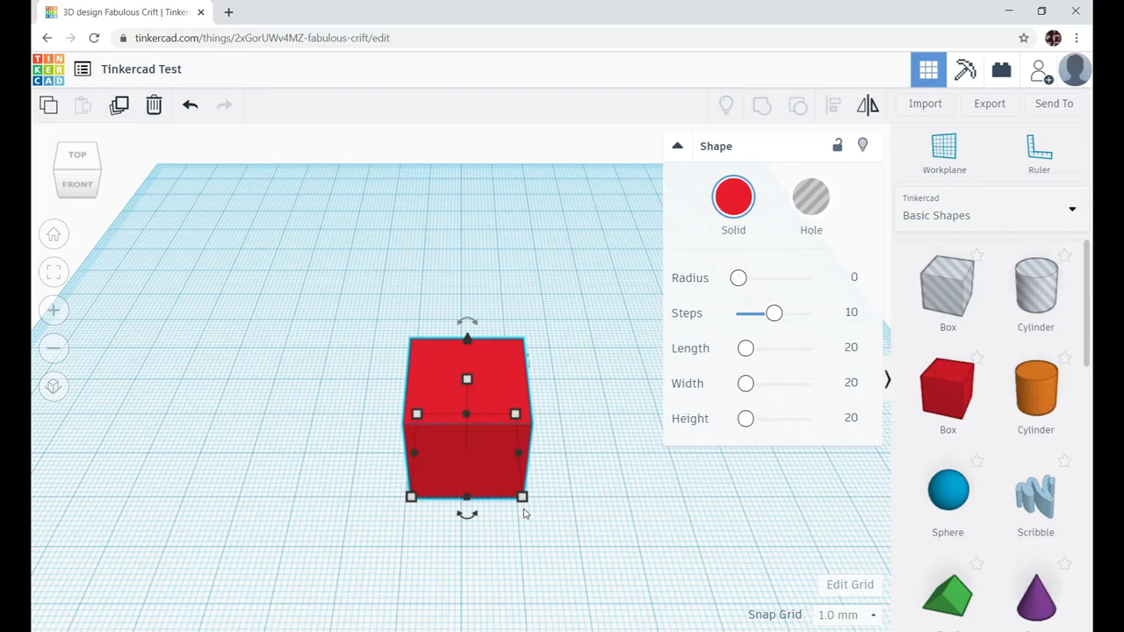
right_drag(630, 517, 272, 402)
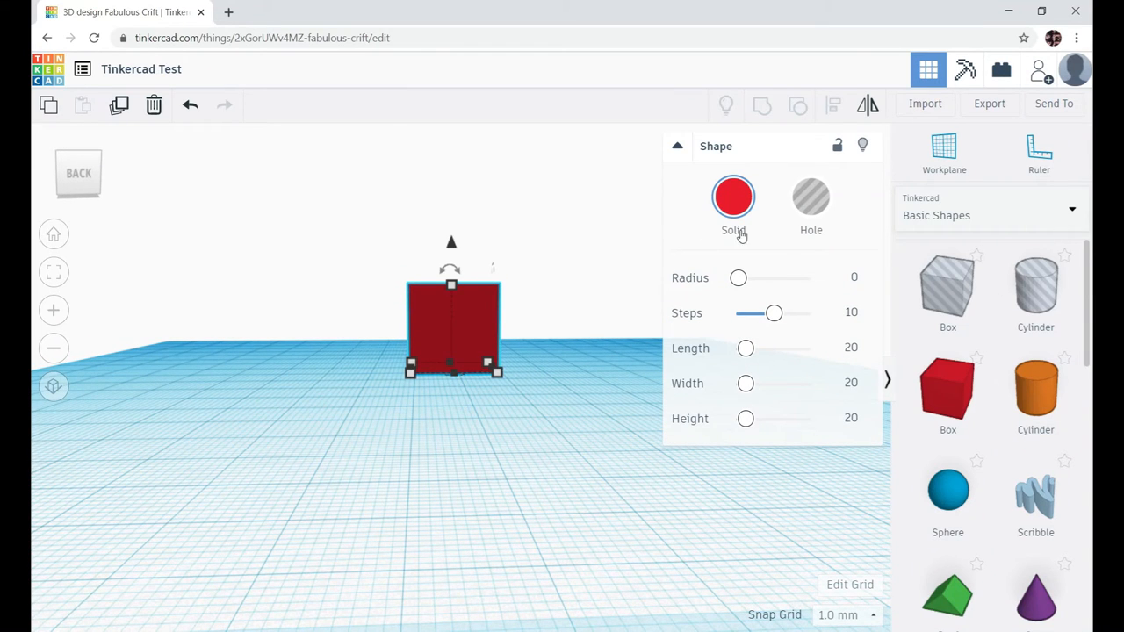
- Set the red box to 7 steps, length 200, width 49.59 and height 18.54, and delete the resized box
mouse_move(740, 279)
mouse_down()
mouse_move(793, 279)
mouse_move(721, 283)
mouse_up()
drag(776, 314, 813, 349)
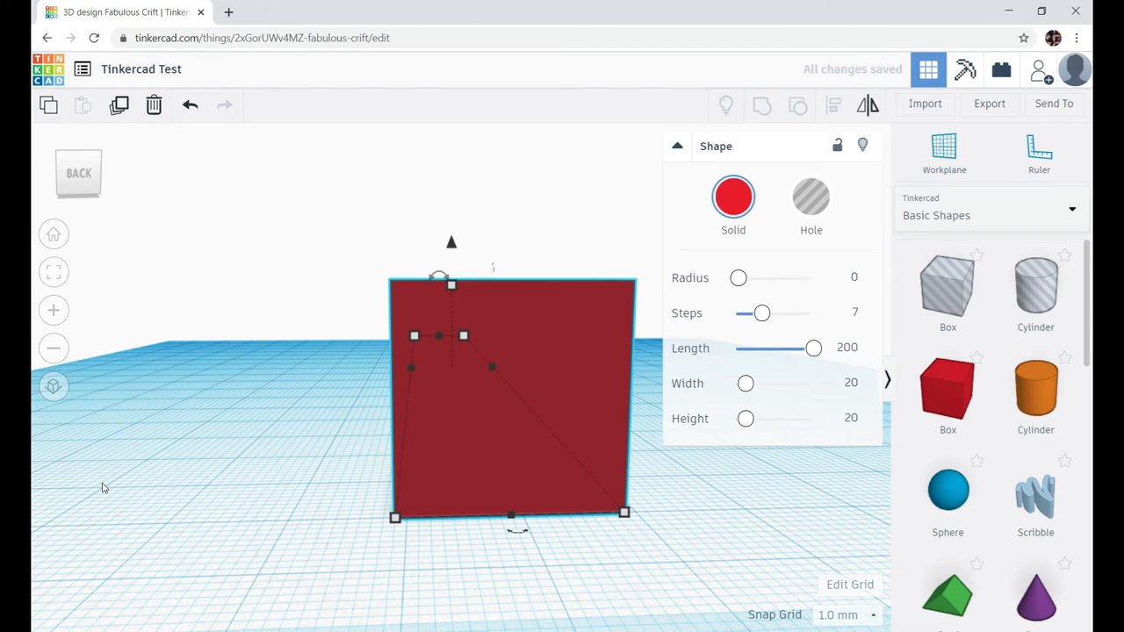
right_drag(334, 433, 591, 442)
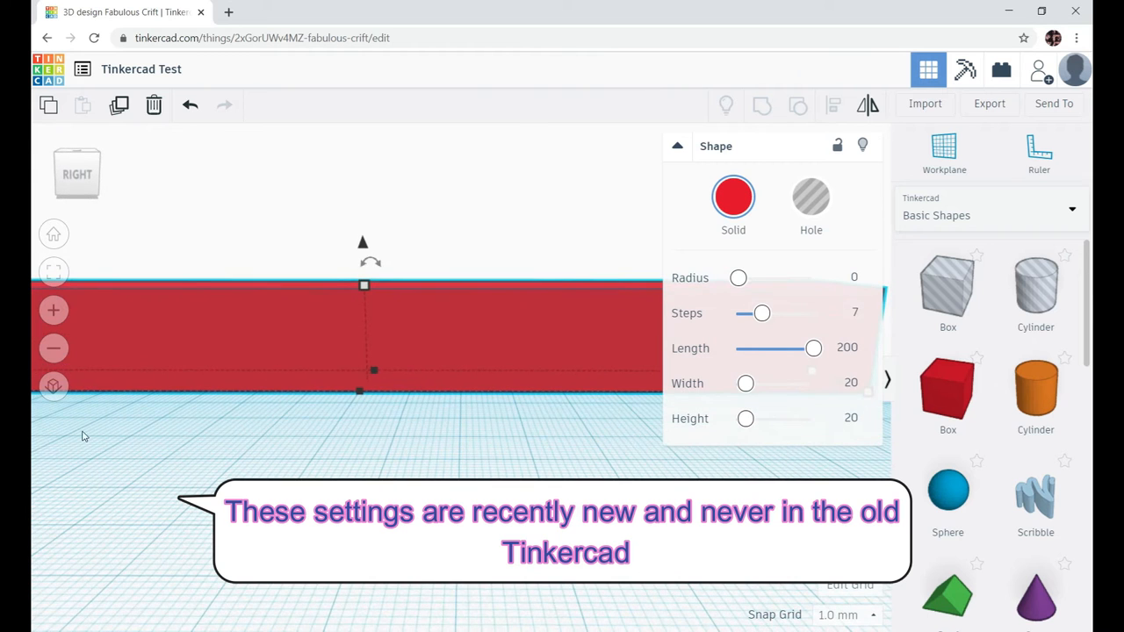
click(55, 351)
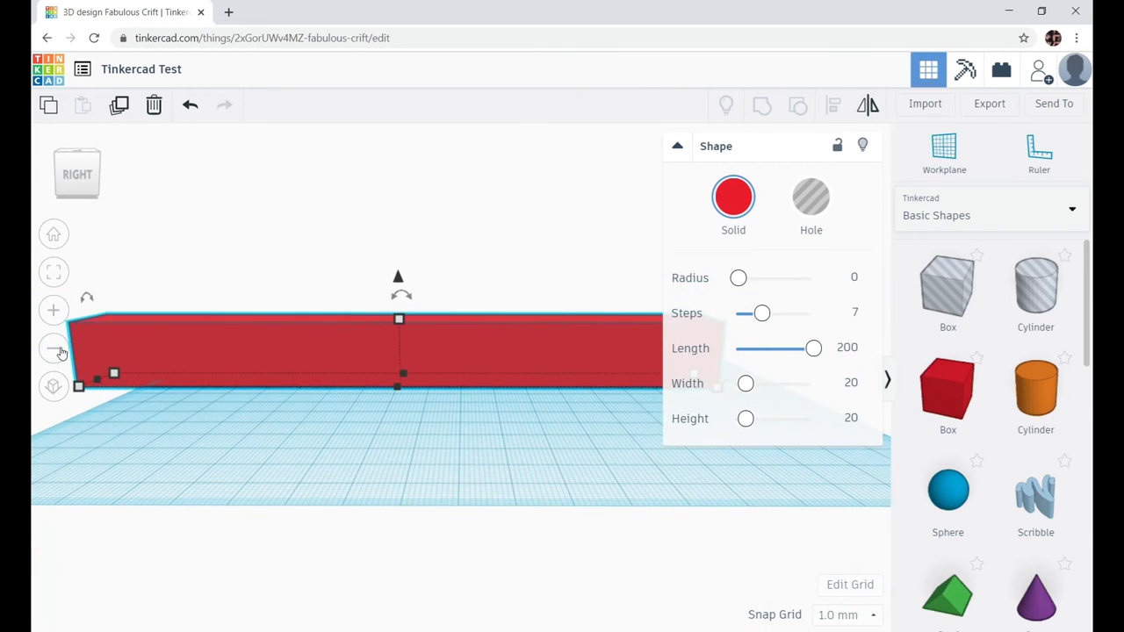
drag(750, 387, 748, 424)
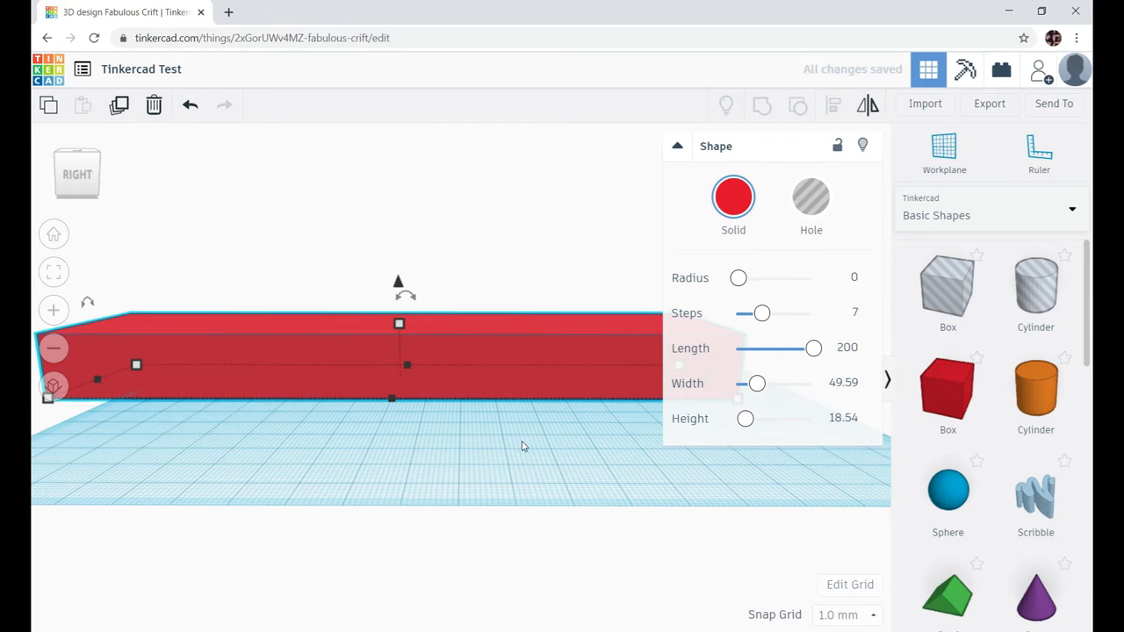
right_drag(522, 446, 255, 458)
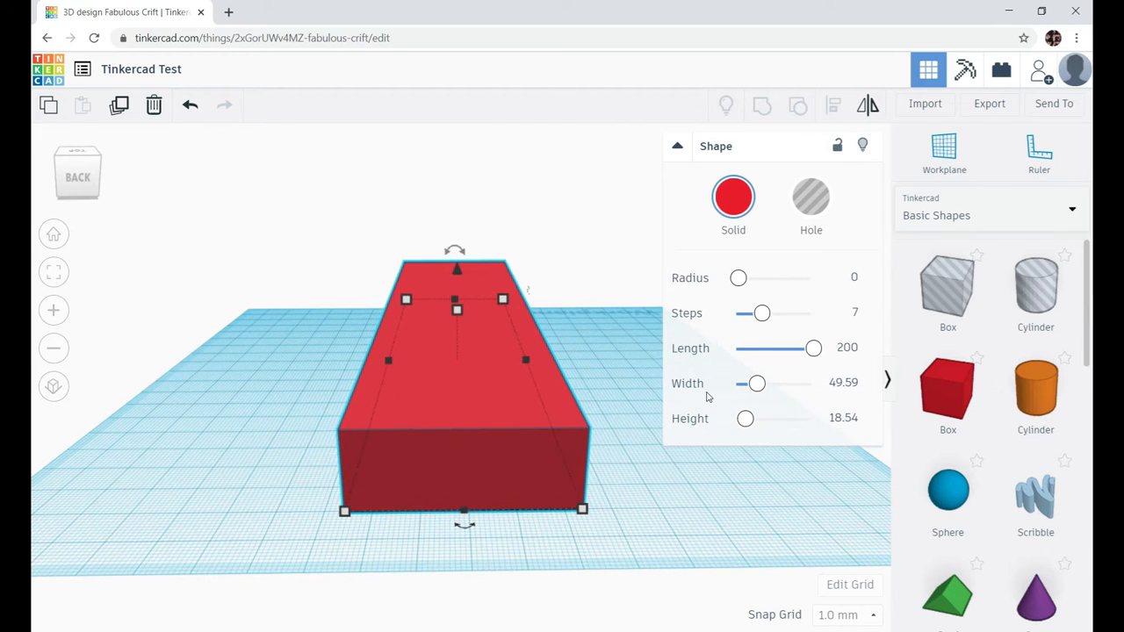
key(Delete)
- Place a solid red box on the workplane and a separate box hole behind it
drag(563, 354, 378, 419)
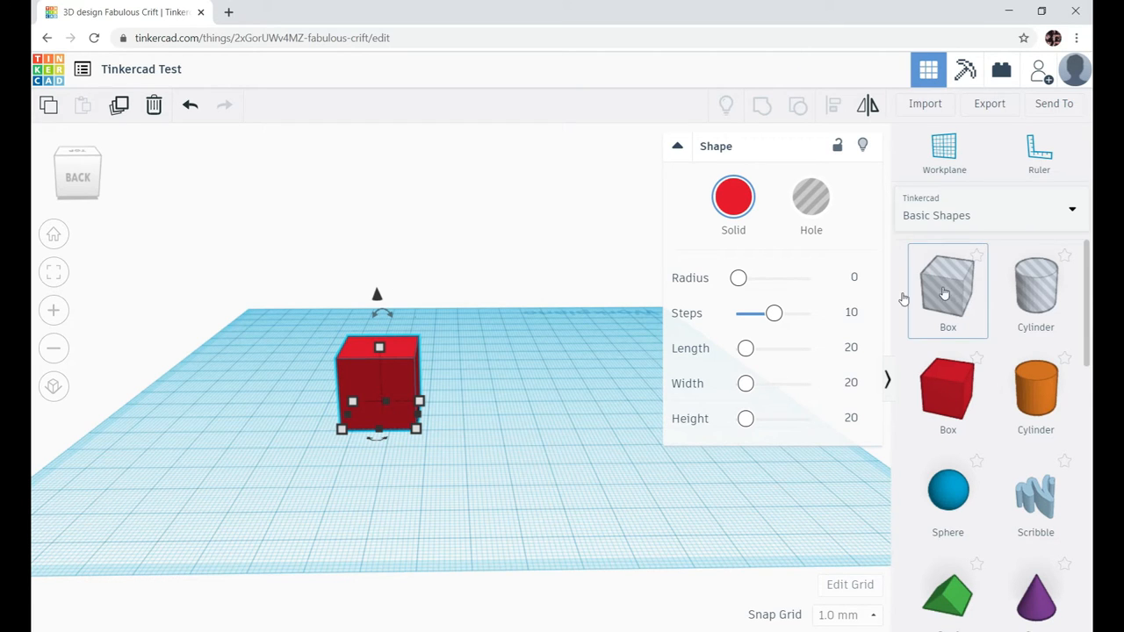
drag(951, 298, 404, 360)
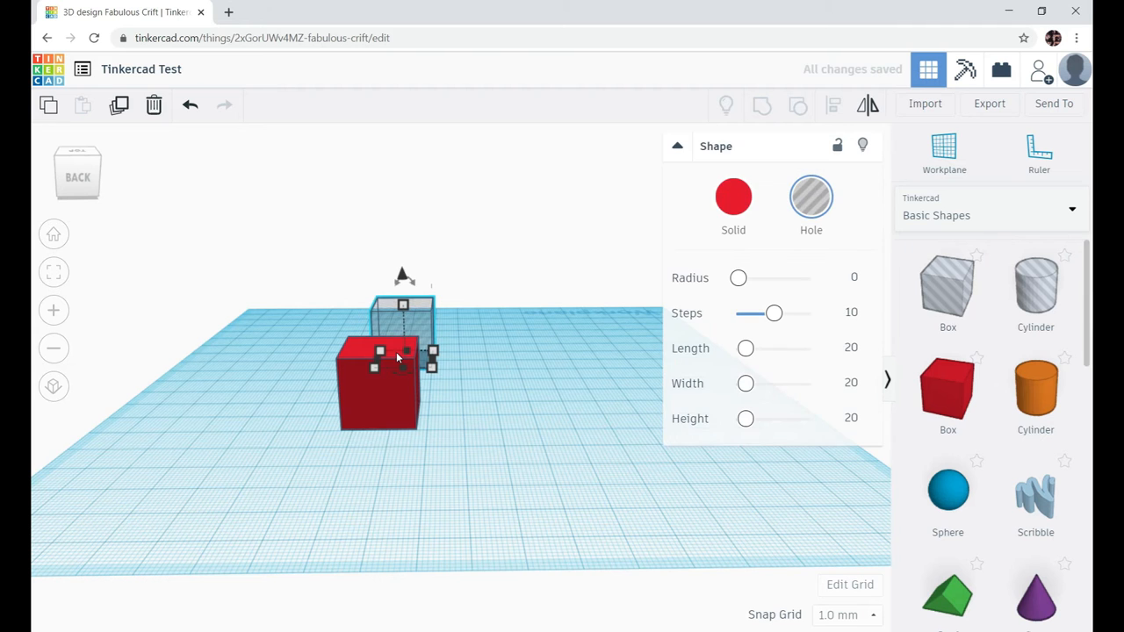
click(569, 417)
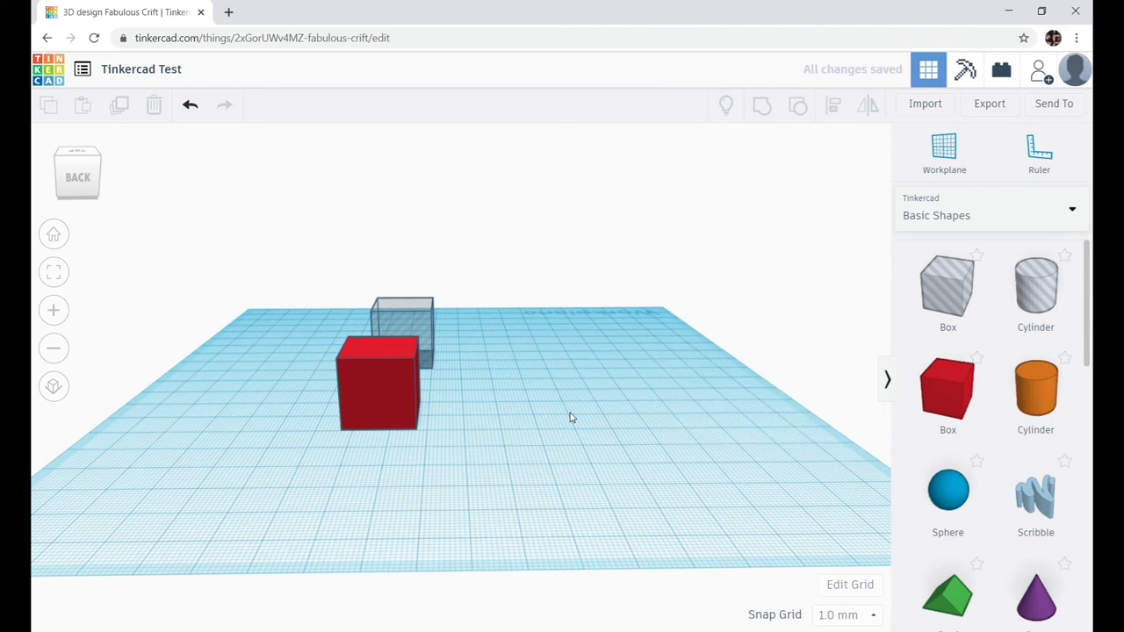
- Add a second box hole beyond the edge of the workplane and delete it
right_drag(570, 417, 377, 406)
drag(964, 318, 503, 341)
drag(531, 297, 575, 305)
right_drag(615, 392, 859, 439)
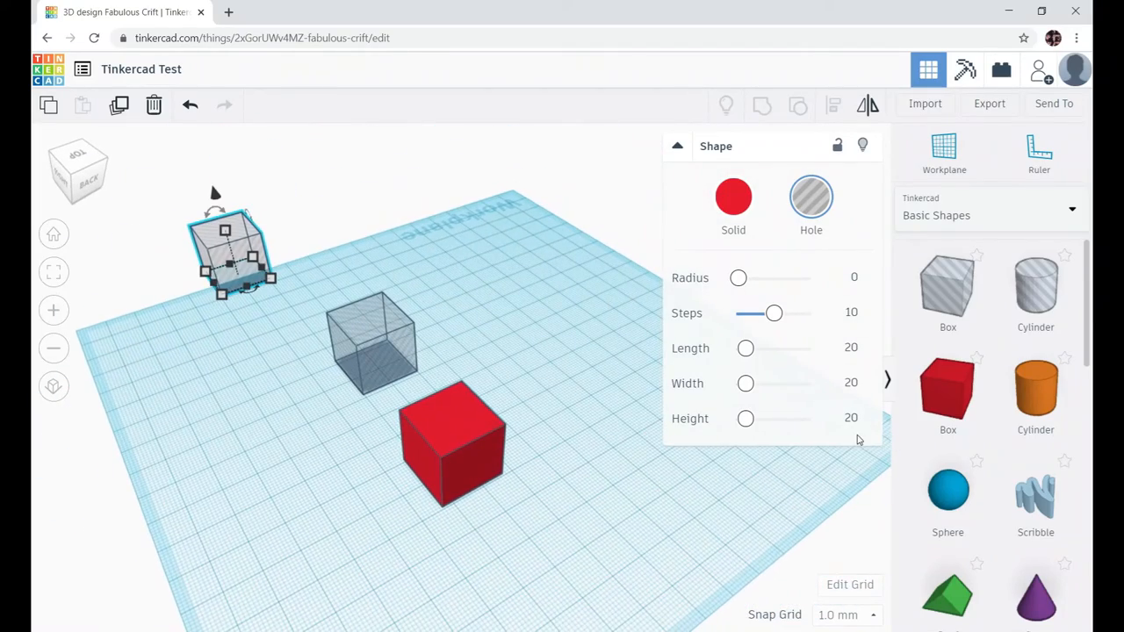
key(Delete)
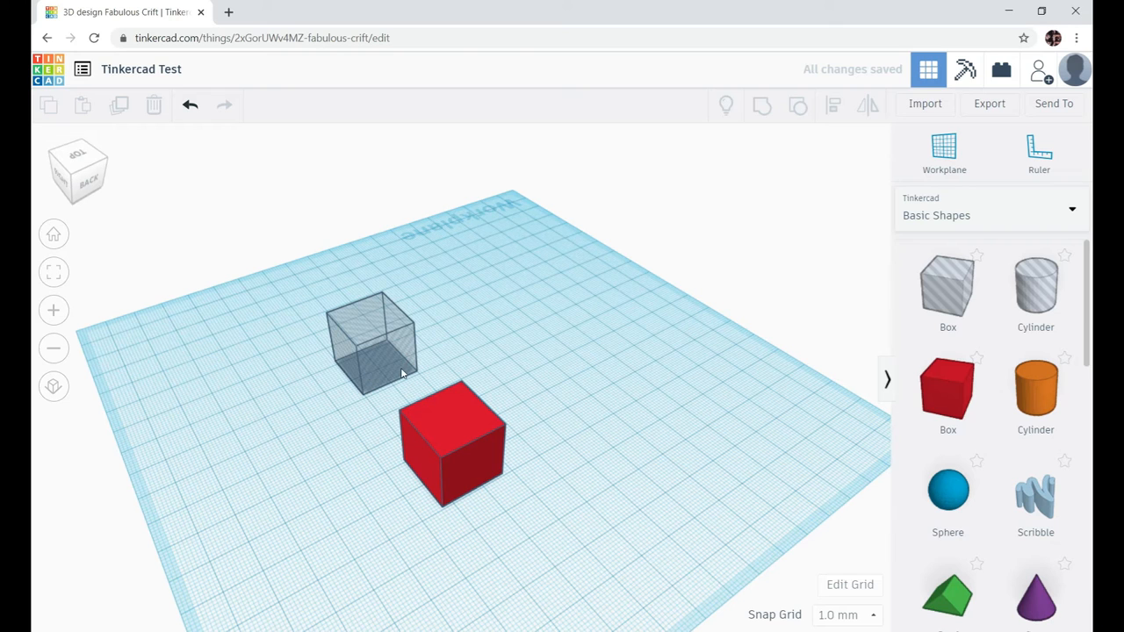
- Move the box hole so it overlaps one side of the red box, and select both shapes
right_drag(272, 393, 416, 374)
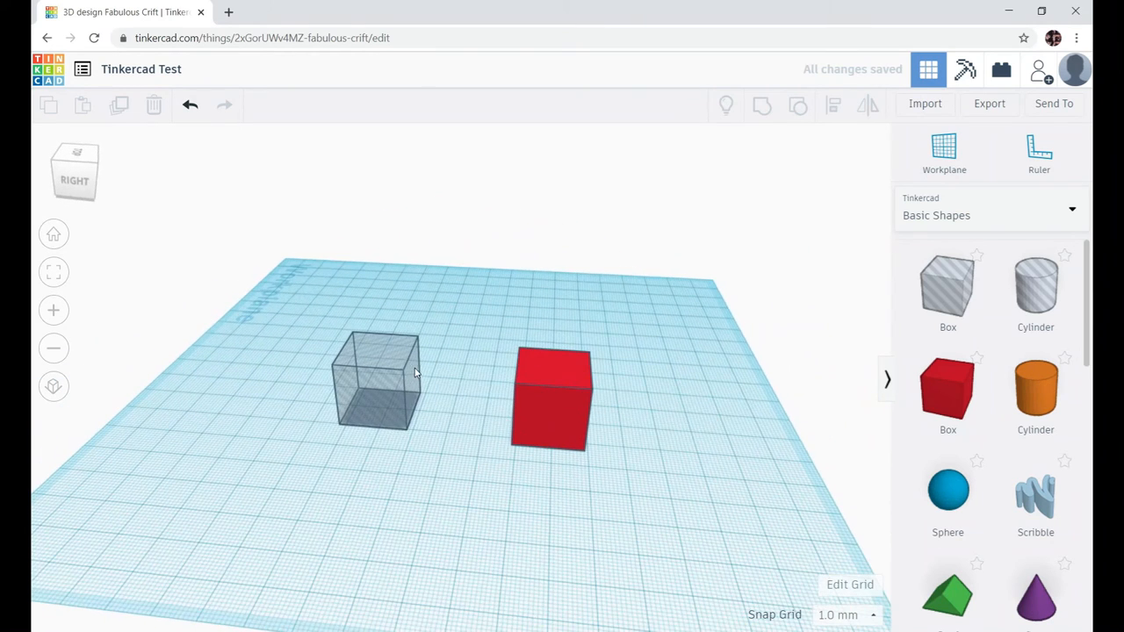
drag(362, 387, 496, 395)
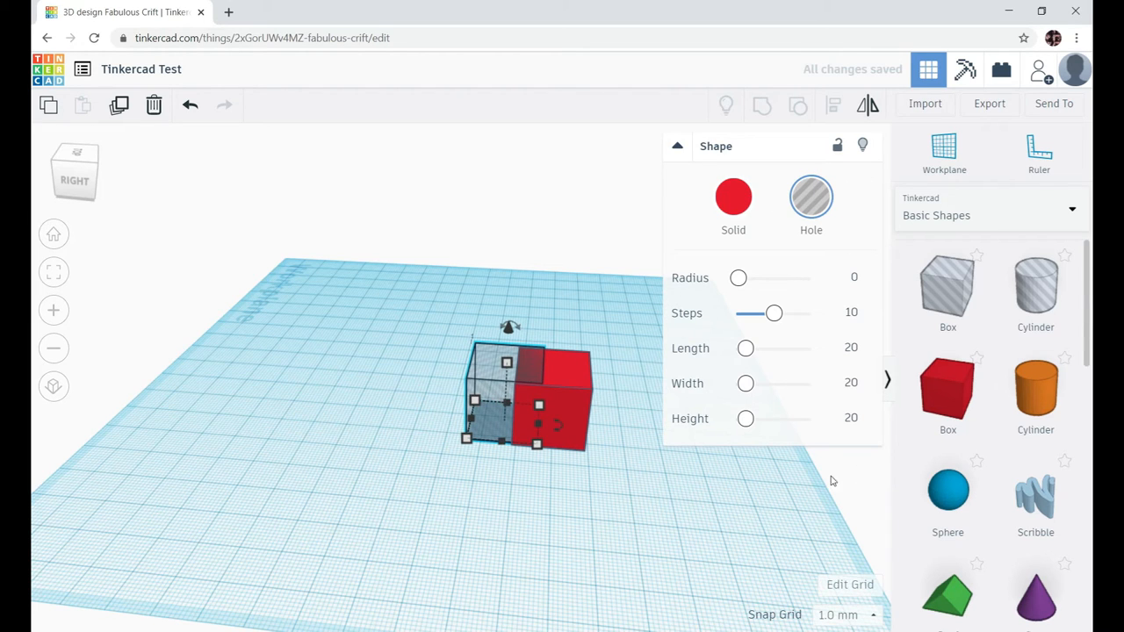
drag(371, 290, 638, 496)
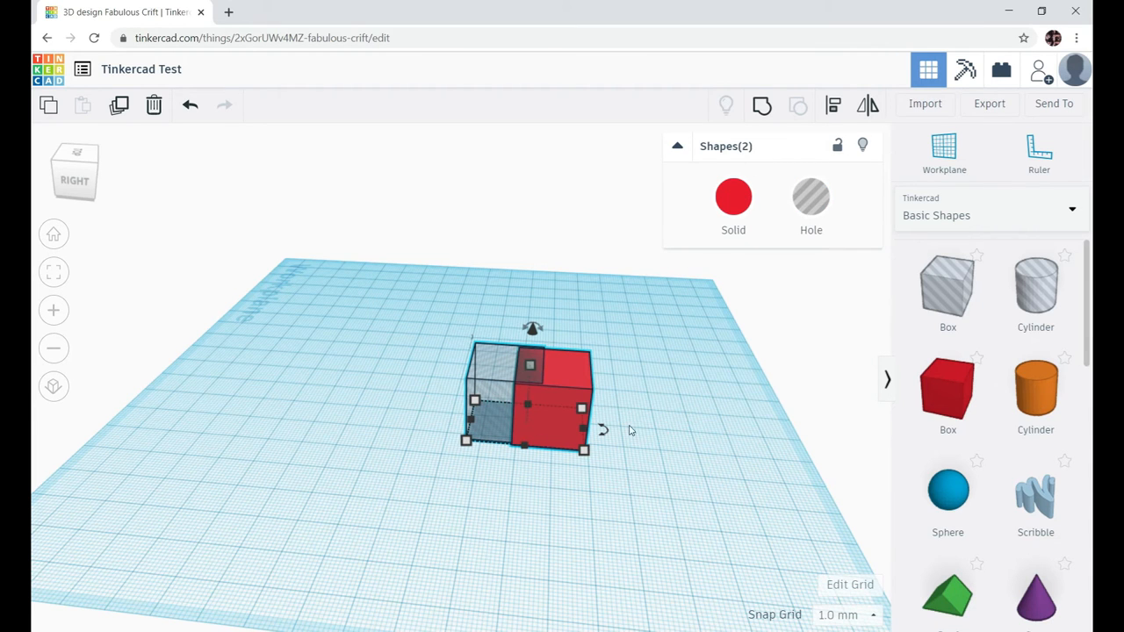
- Group the box hole with the red box to cut the notch, and ungroup the two shapes again
click(763, 109)
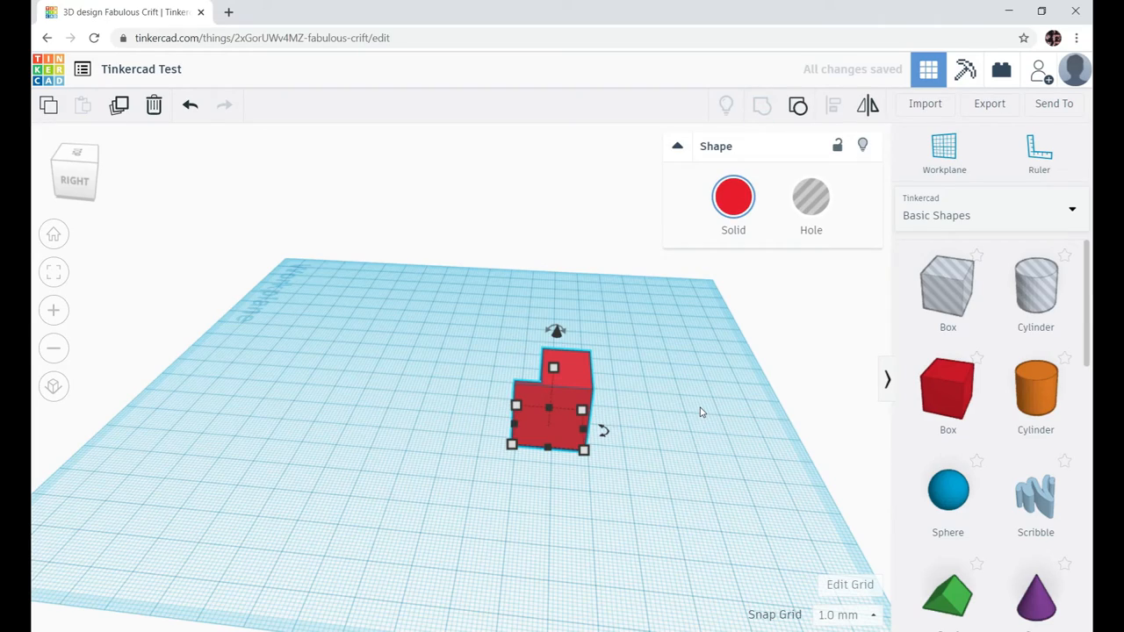
right_drag(701, 412, 837, 377)
drag(474, 240, 682, 374)
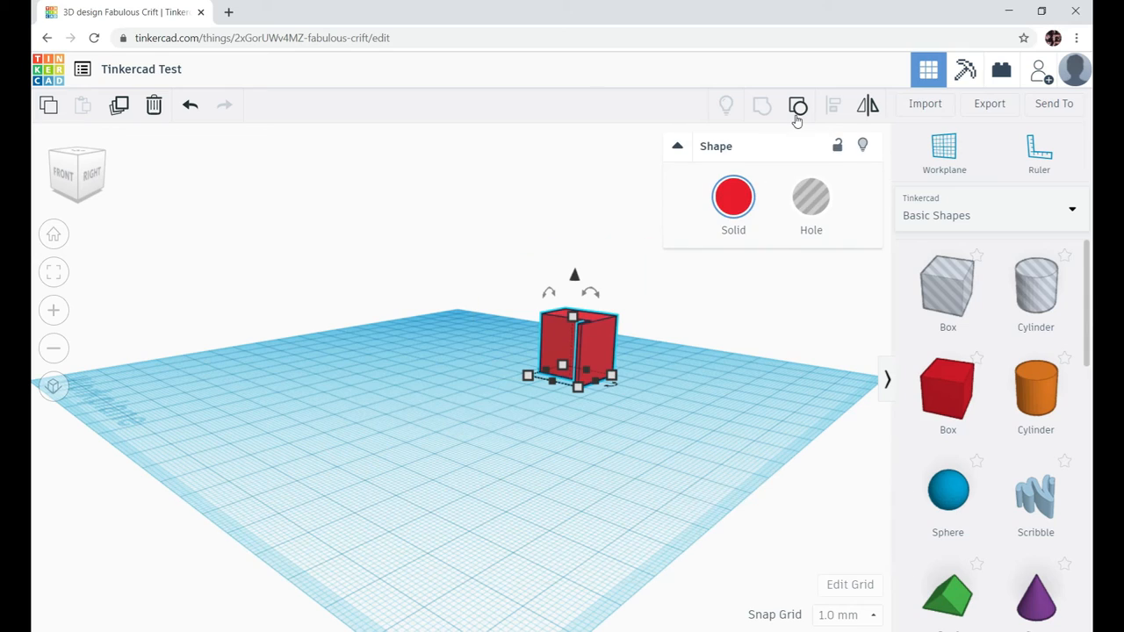
click(797, 113)
click(657, 381)
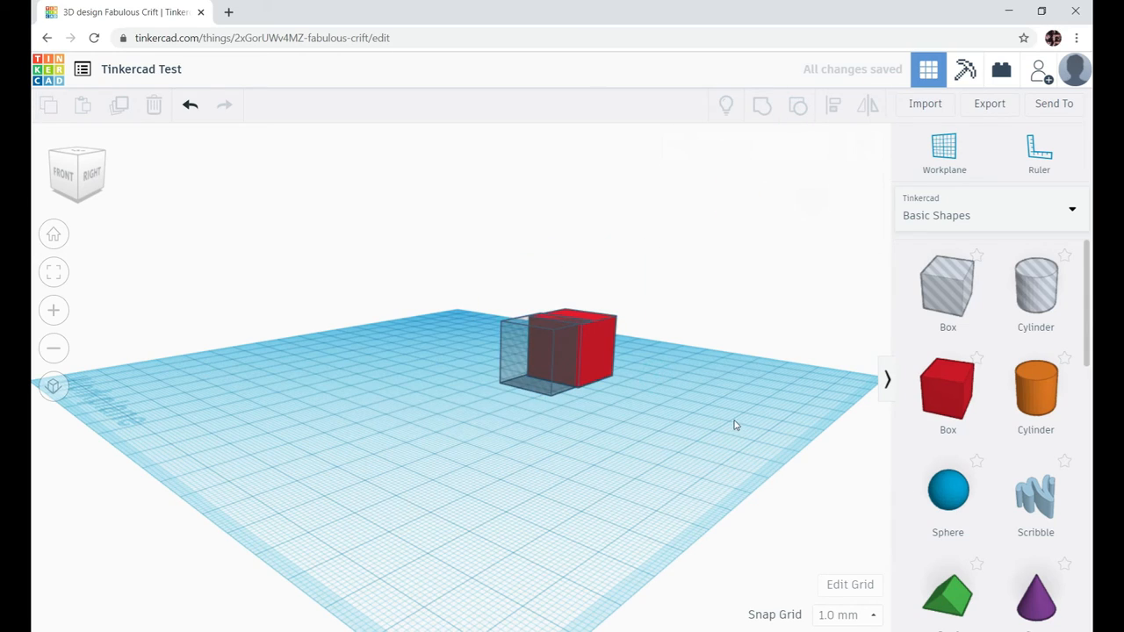
- Delete the box hole, keeping only the solid red box on the workplane
right_drag(737, 426, 347, 481)
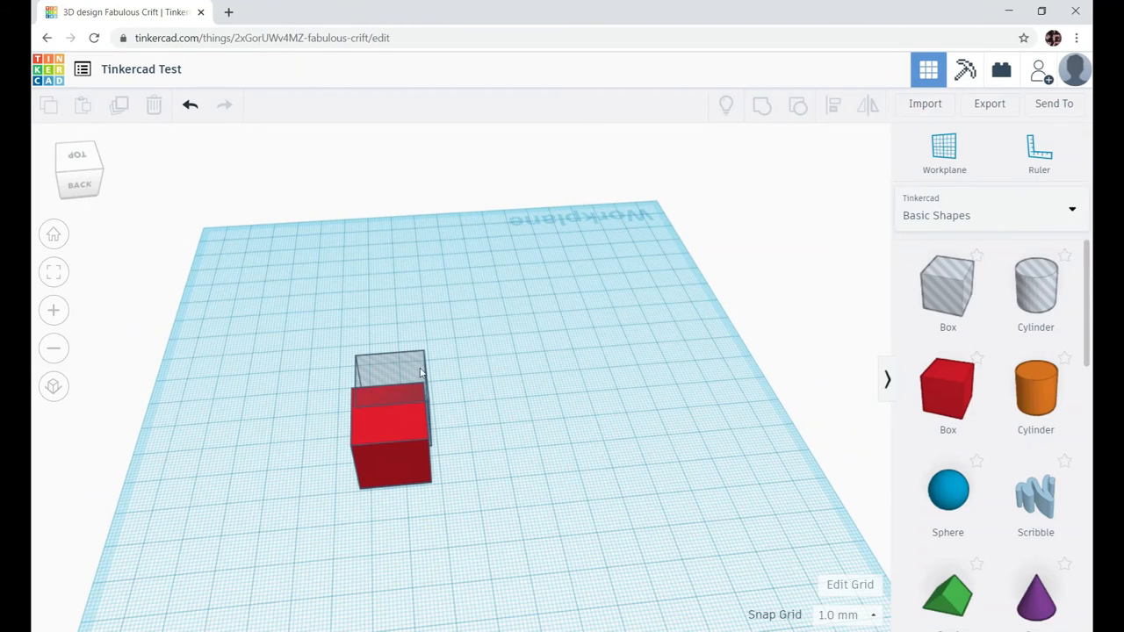
click(409, 373)
key(Delete)
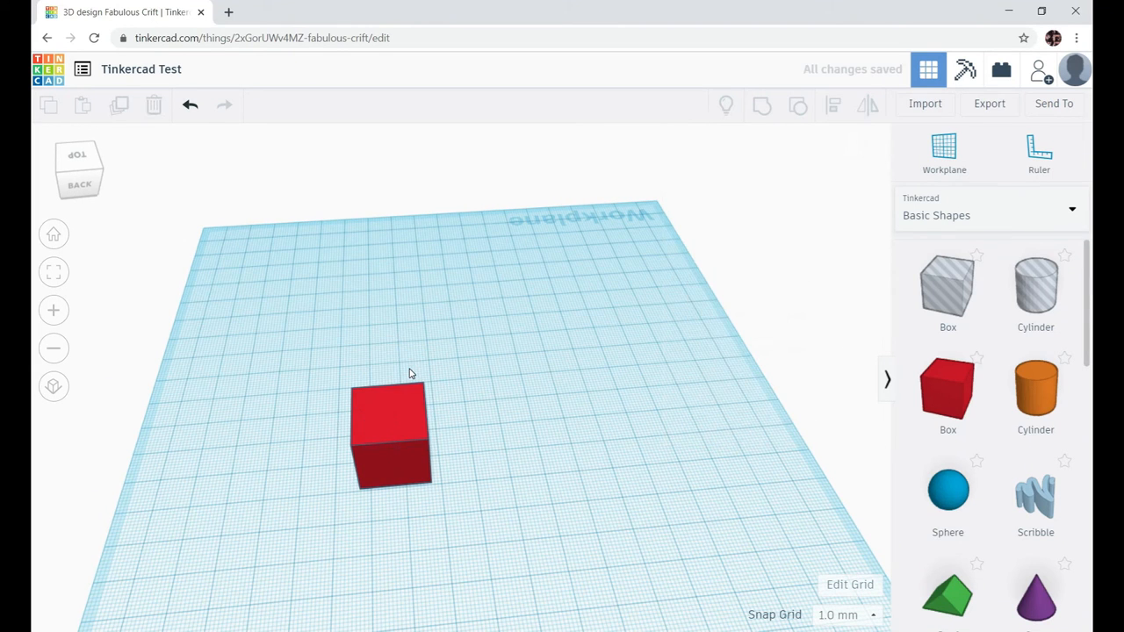
- Add a green roof shape at the red box, raise it to the box's top and move it over the box
right_drag(575, 462, 575, 394)
drag(948, 597, 383, 429)
drag(393, 332, 378, 204)
right_drag(617, 354, 303, 356)
drag(245, 325, 340, 311)
right_drag(239, 427, 410, 448)
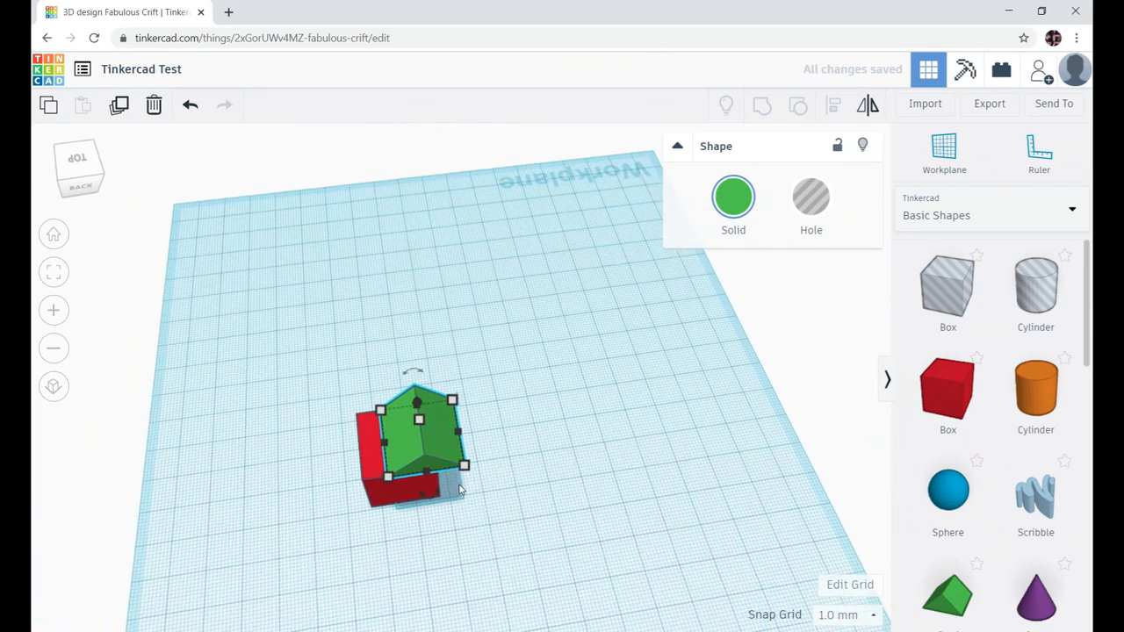
drag(409, 449, 382, 451)
- Fine-tune the green roof's height and position so it sits squarely on top of the red box
right_drag(578, 489, 625, 289)
drag(537, 239, 537, 254)
mouse_move(552, 318)
mouse_down()
mouse_move(542, 307)
mouse_move(550, 287)
mouse_move(549, 311)
mouse_up()
right_drag(663, 374, 439, 352)
drag(421, 320, 397, 319)
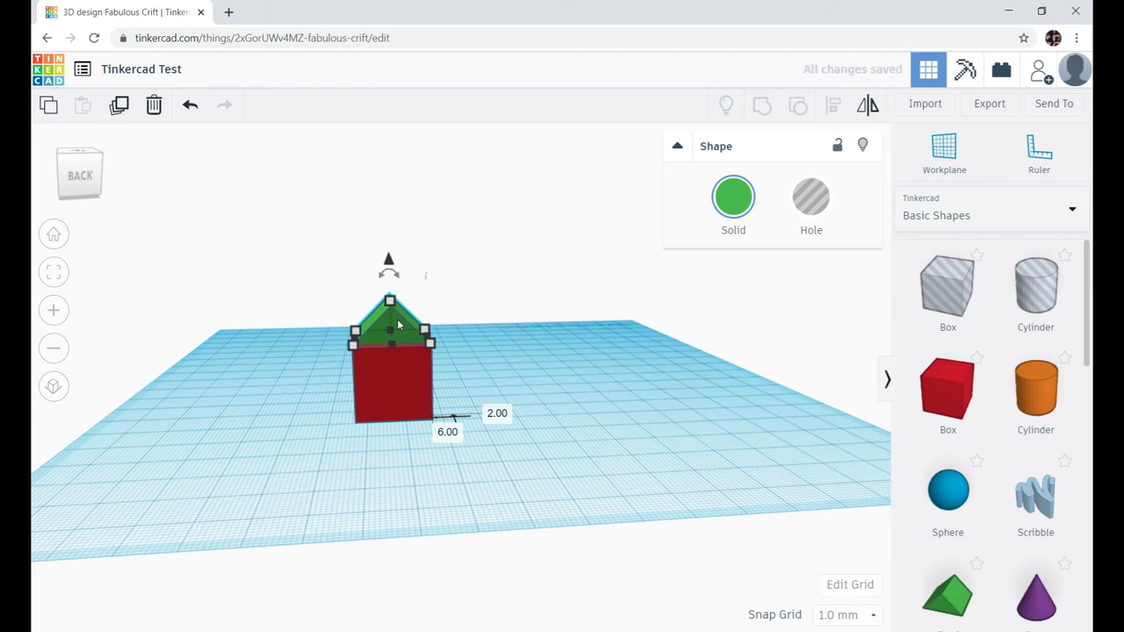
- Stretch the green roof down into the red box and lengthen it beyond the box, and shift it slightly to one side
right_drag(527, 350, 519, 312)
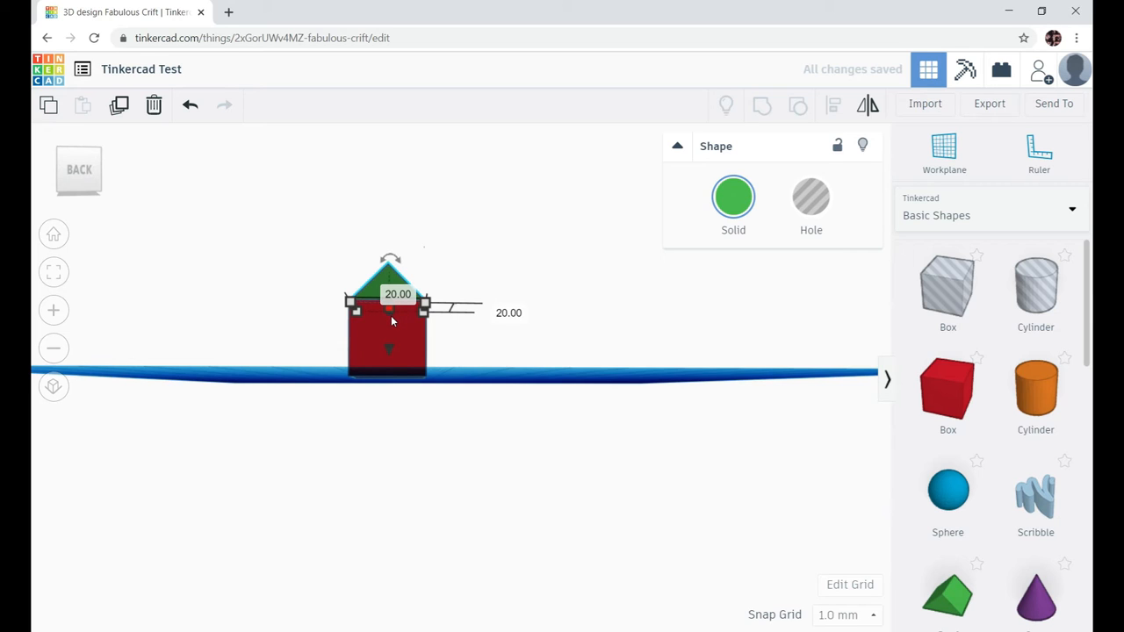
click(393, 324)
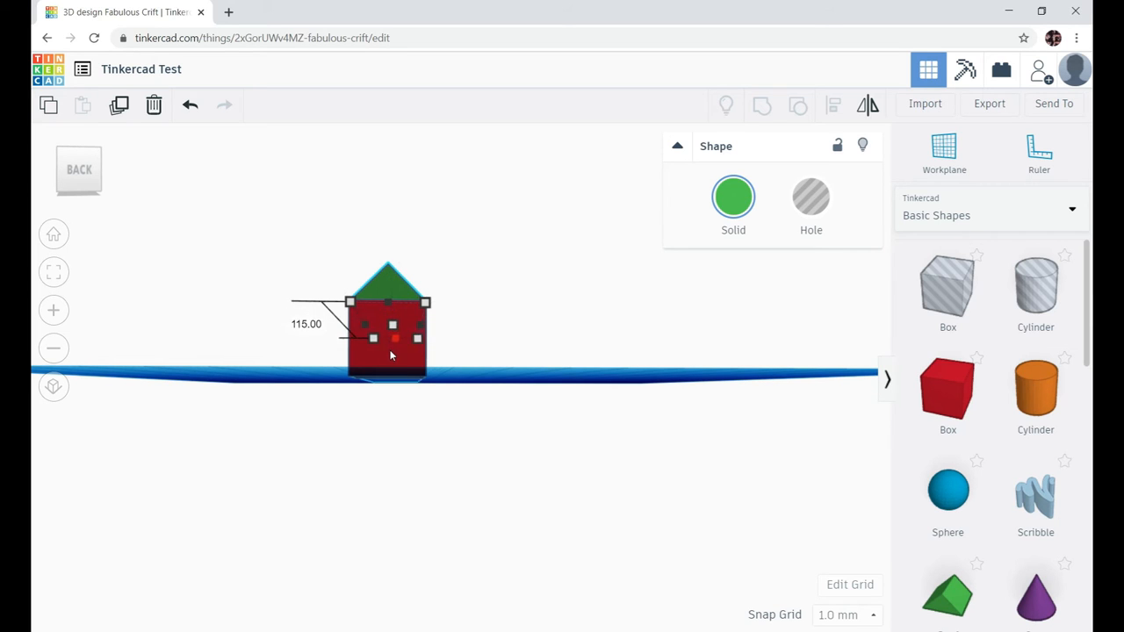
mouse_move(393, 339)
mouse_down()
mouse_move(394, 325)
mouse_move(388, 354)
mouse_up()
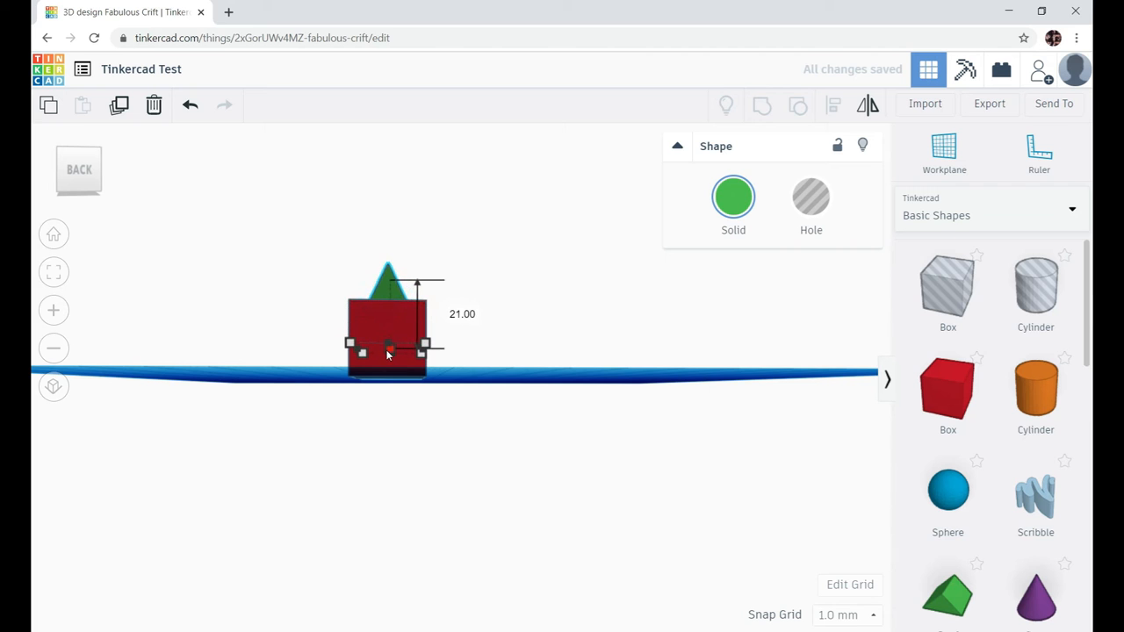
right_drag(281, 376, 455, 444)
drag(430, 402, 479, 413)
right_drag(740, 477, 520, 427)
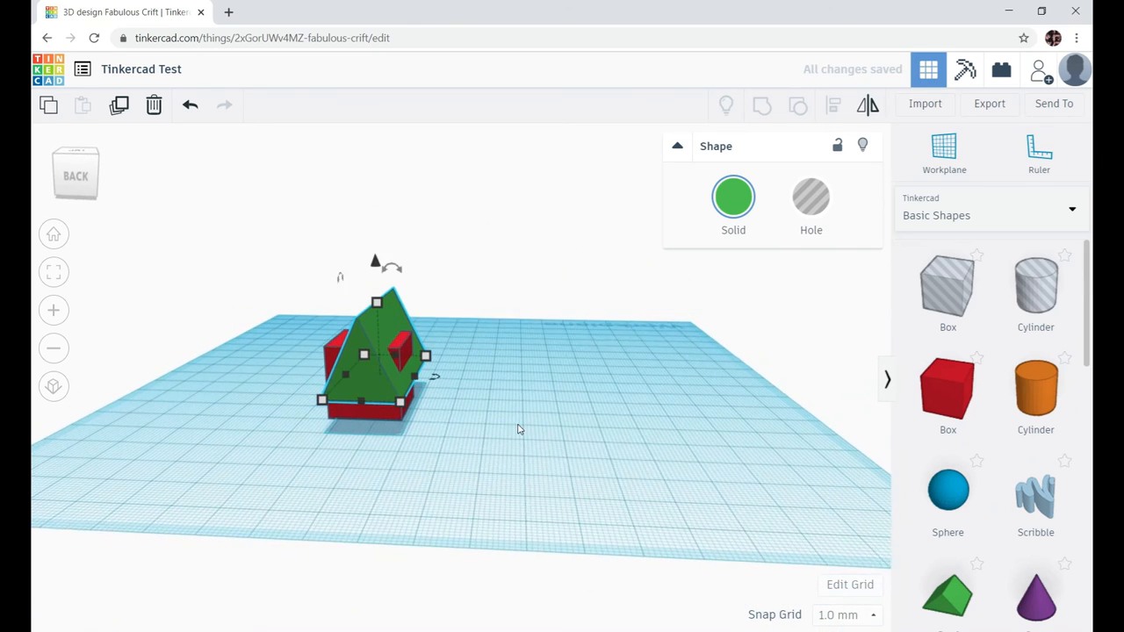
drag(367, 380, 354, 377)
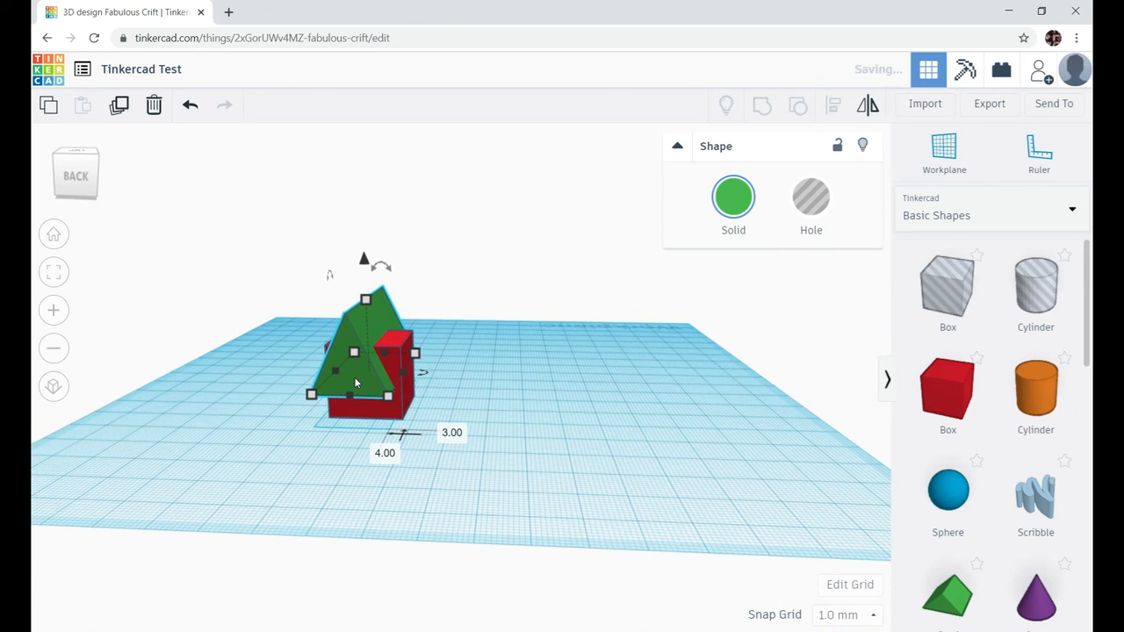
- Group the green roof and the red box into a single solid shape
drag(254, 256, 564, 508)
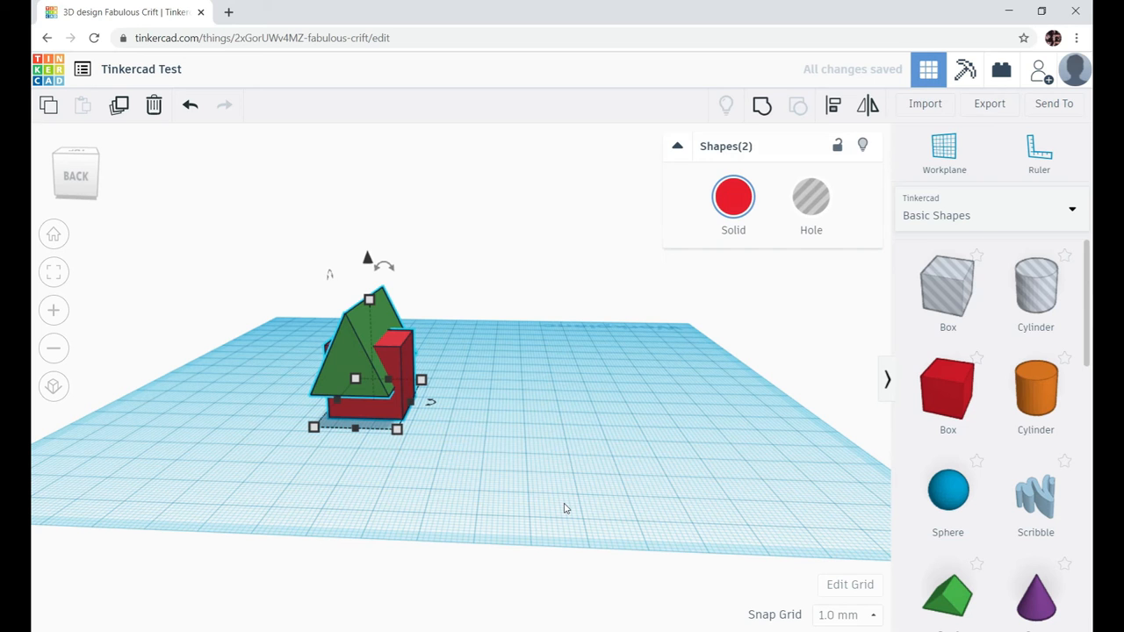
click(762, 106)
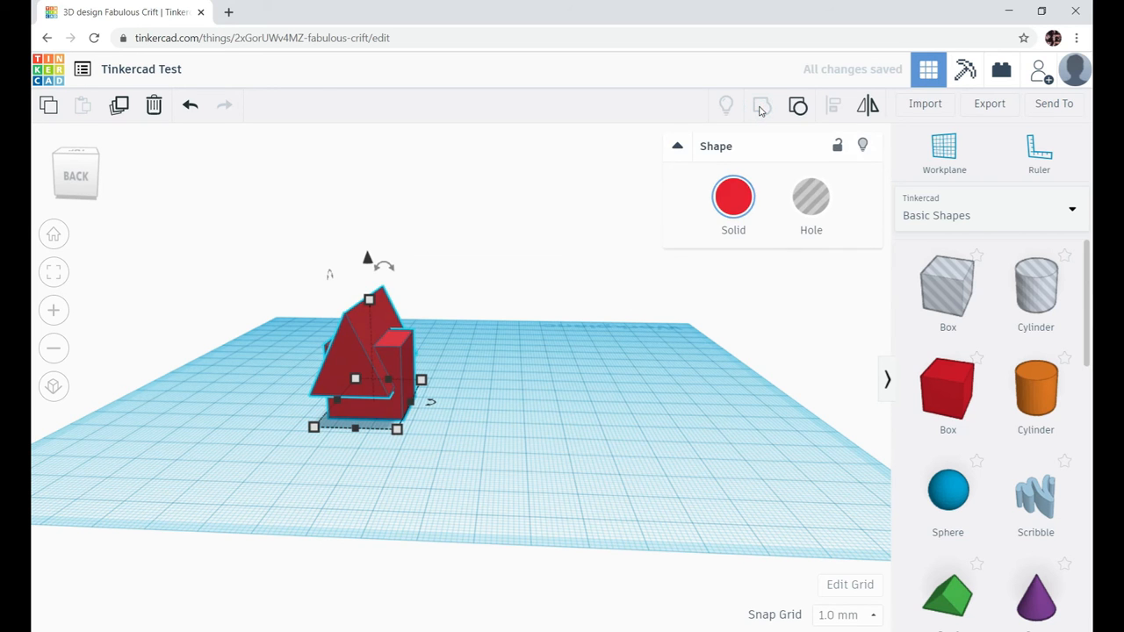
click(503, 357)
right_drag(586, 414, 371, 399)
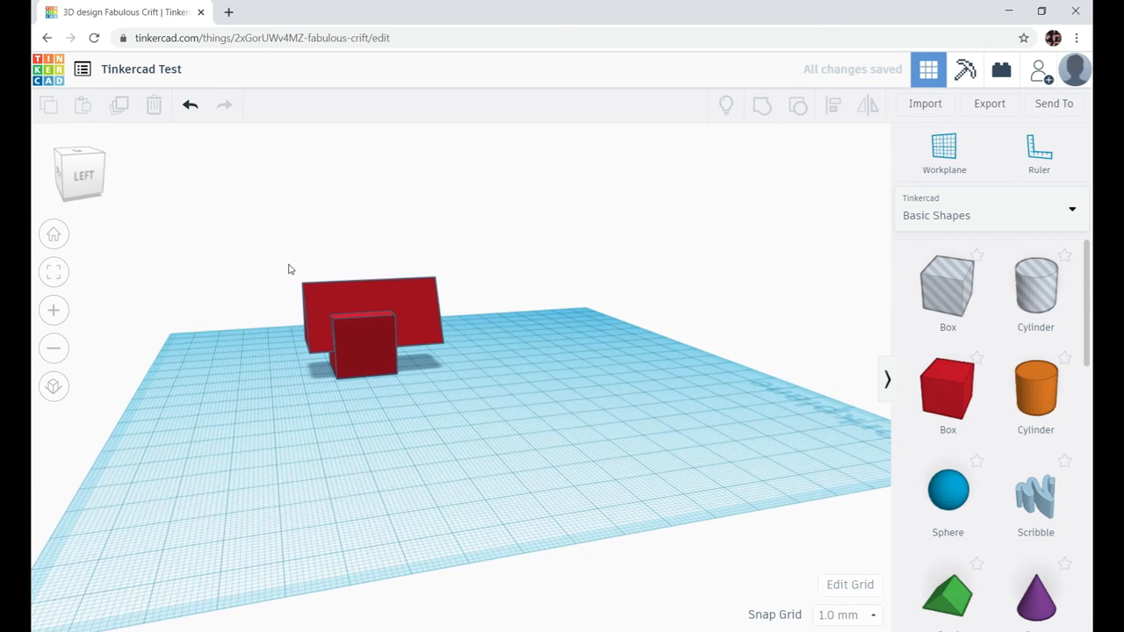
- Change the grouped house shape's solid colour to the medium turquoise preset
drag(290, 270, 510, 389)
click(735, 200)
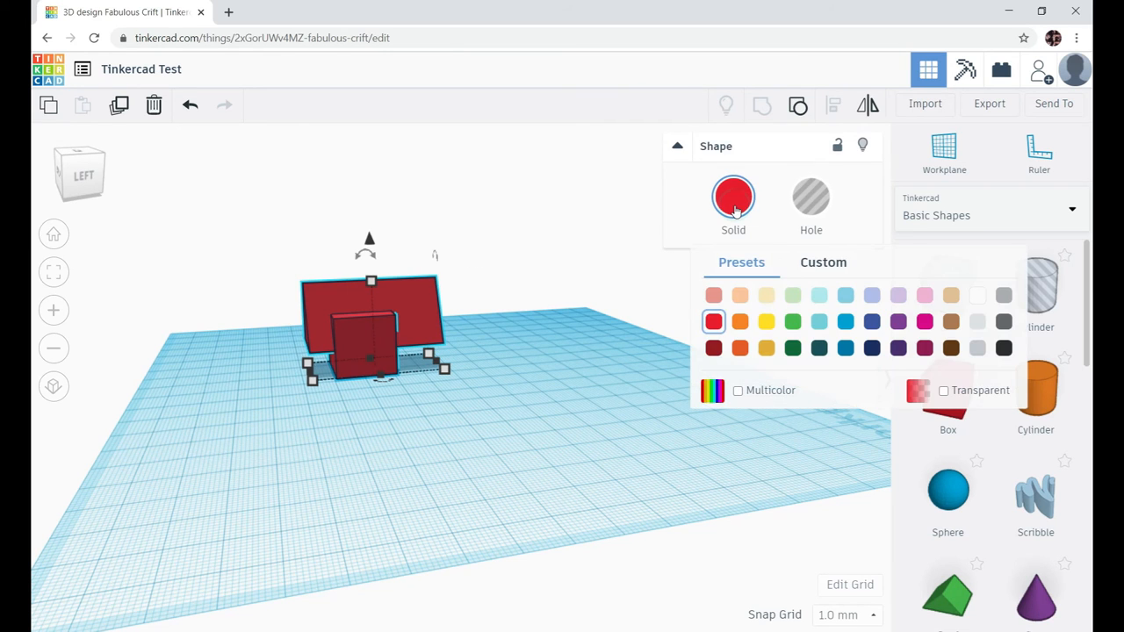
click(818, 321)
click(356, 432)
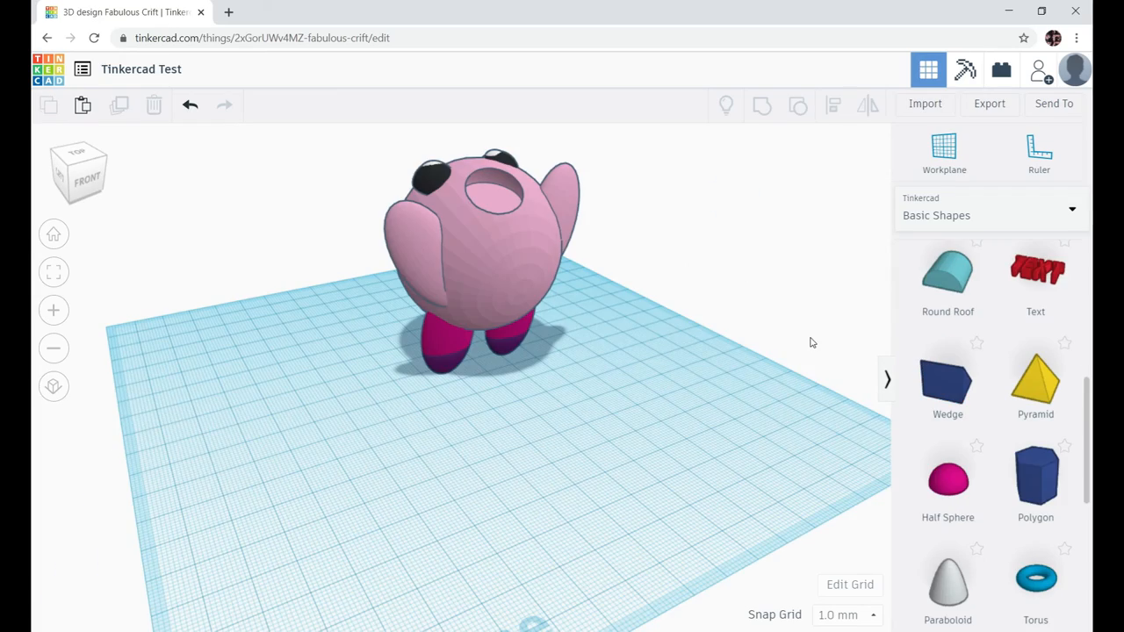
- Examine the finished pink character model from the top, front, left, underneath and angled views
right_drag(810, 341, 295, 290)
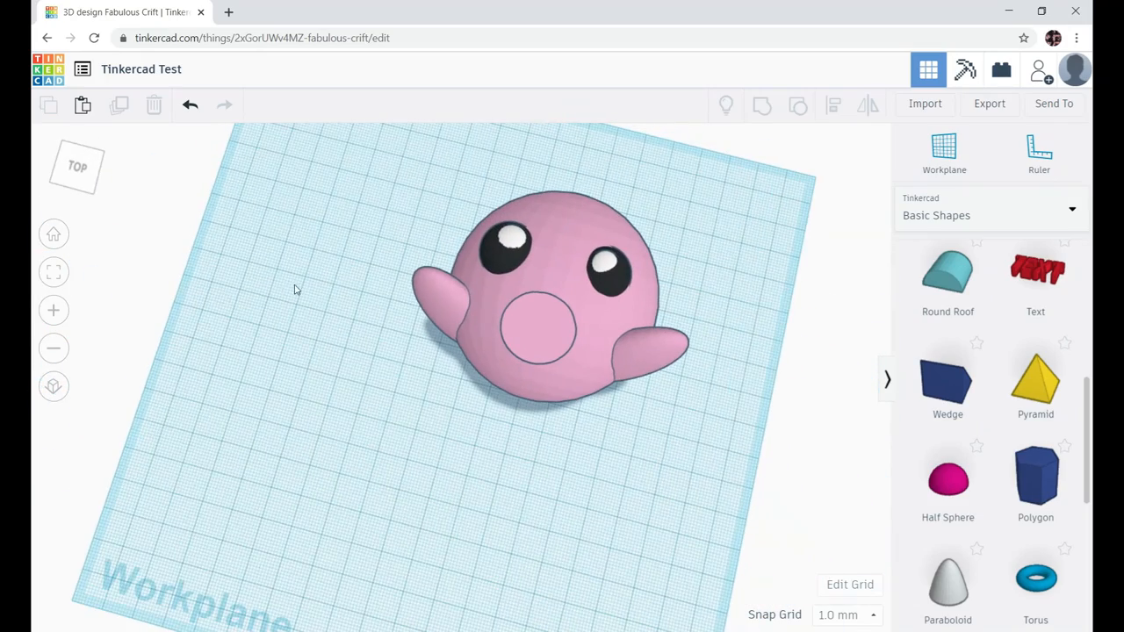
click(80, 175)
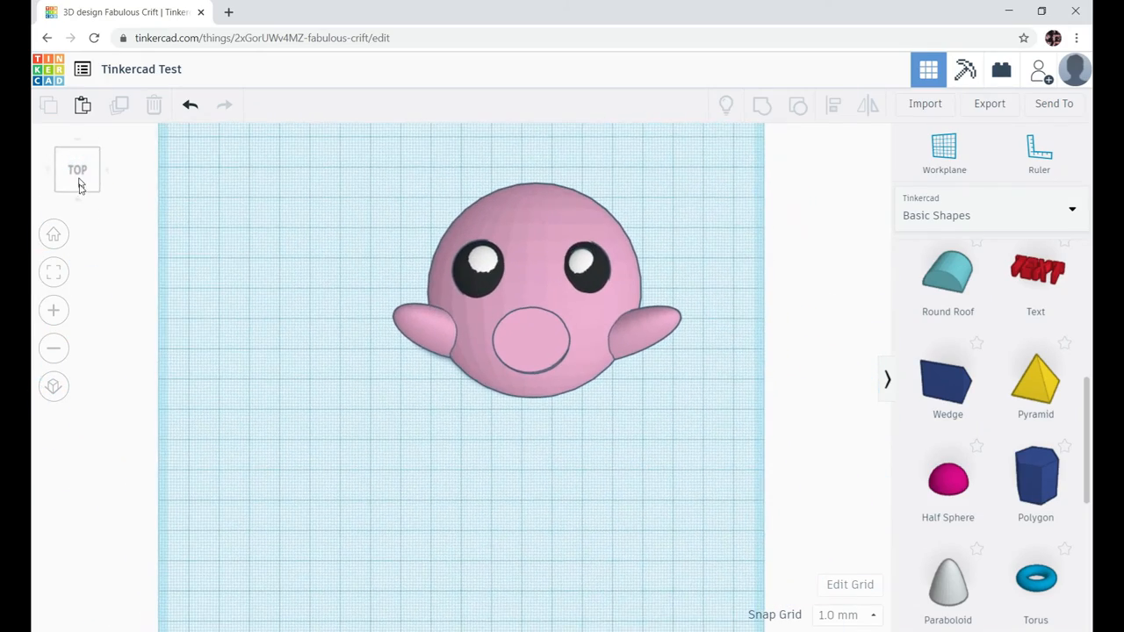
click(78, 196)
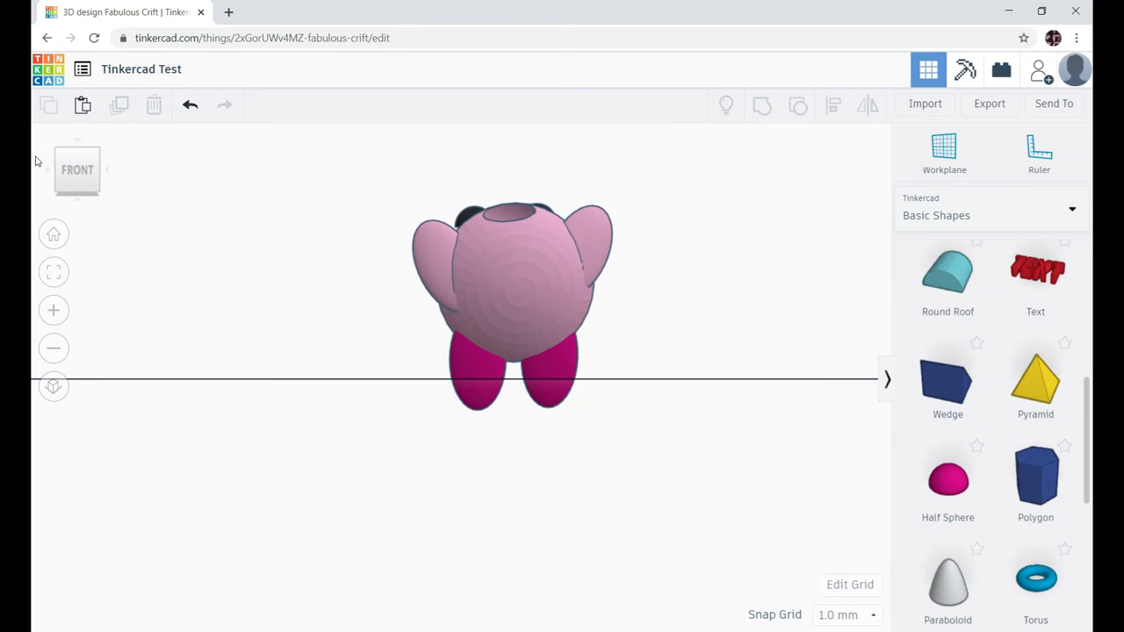
click(46, 174)
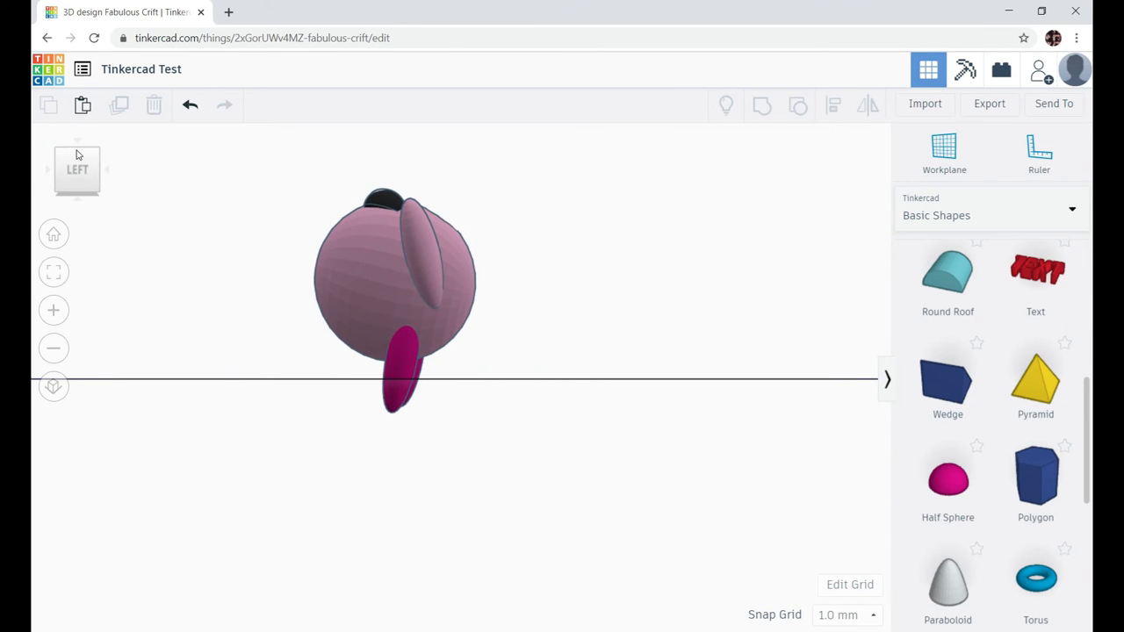
click(79, 143)
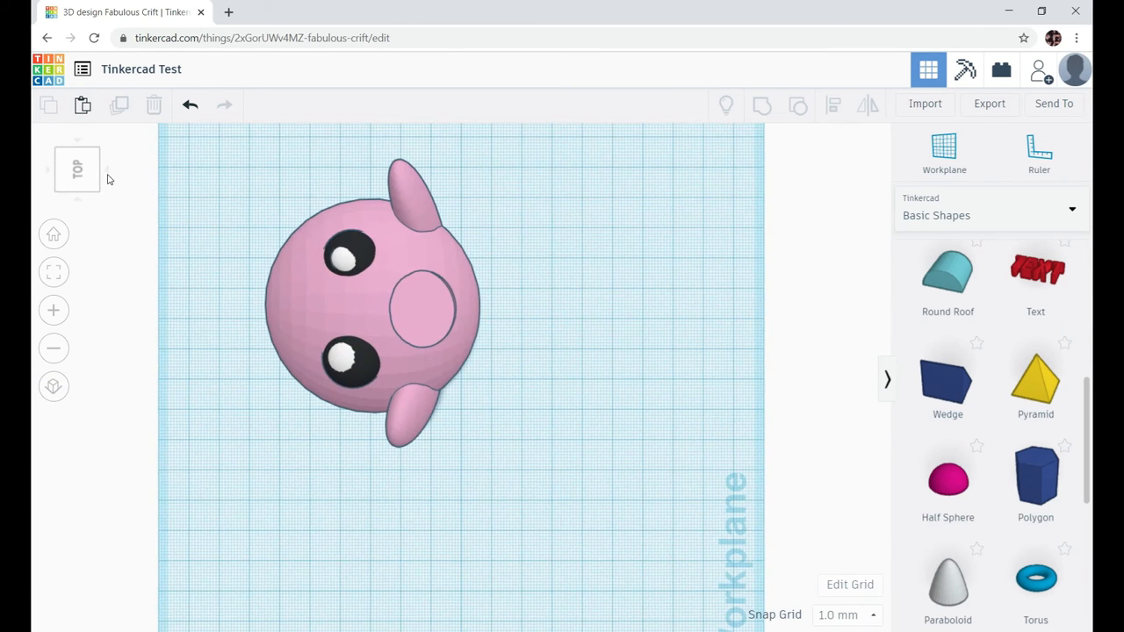
click(107, 178)
click(81, 200)
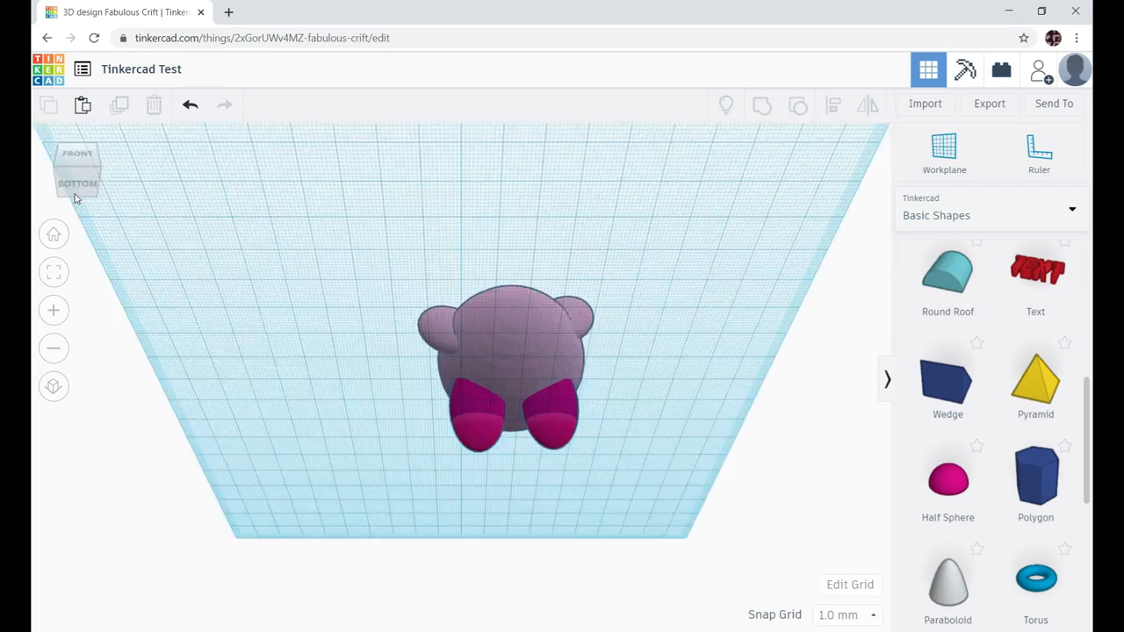
click(47, 176)
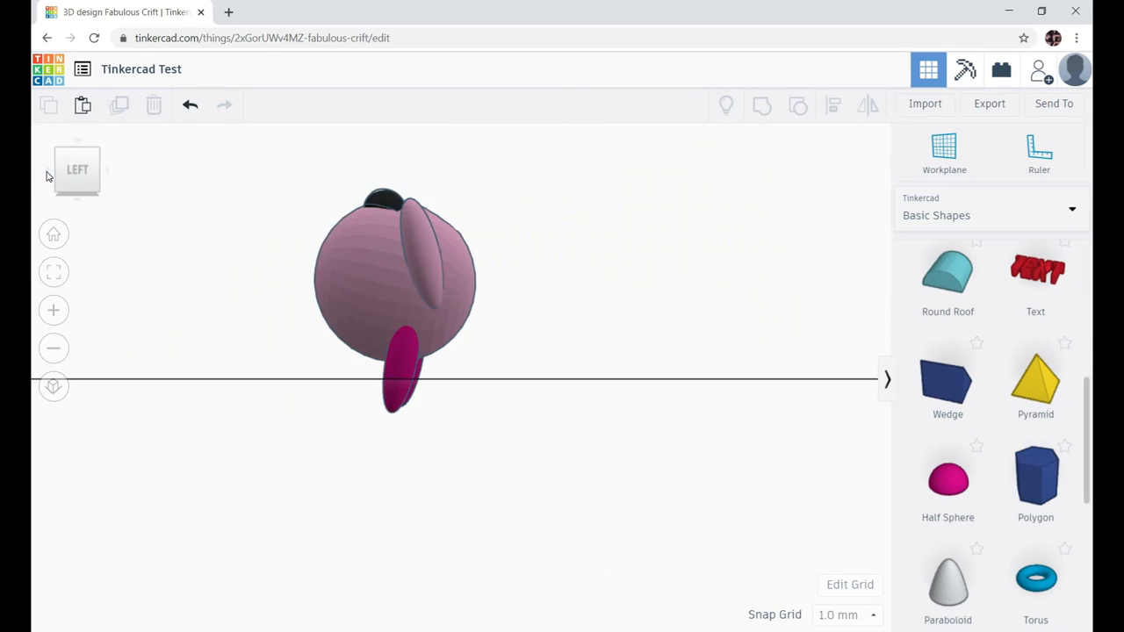
right_drag(580, 316, 237, 415)
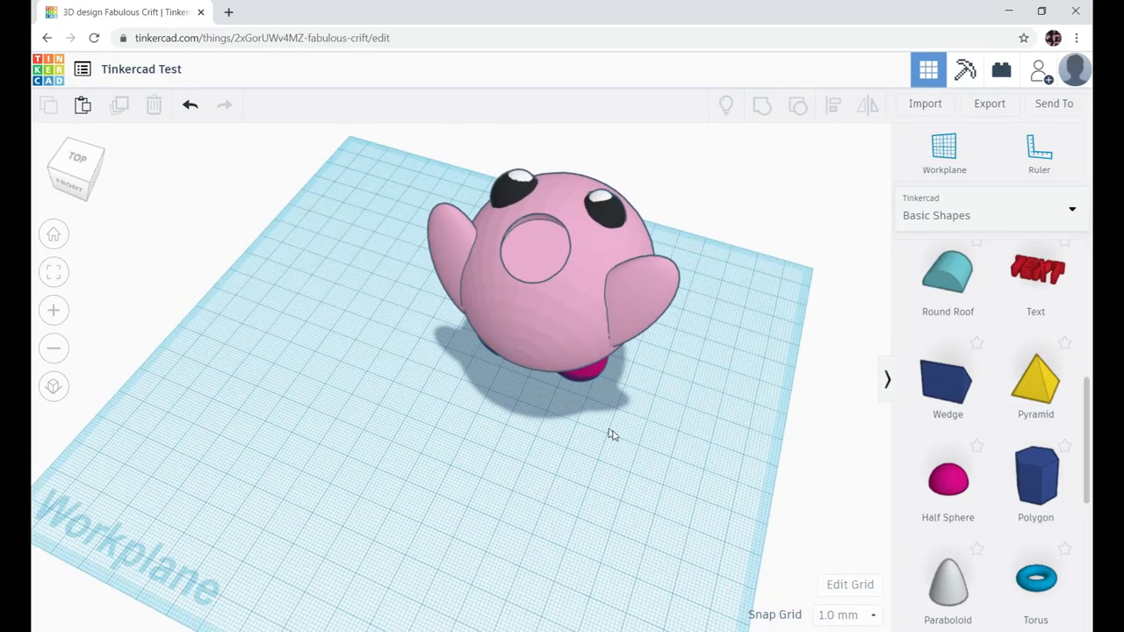
right_drag(591, 434, 666, 567)
right_drag(682, 504, 731, 620)
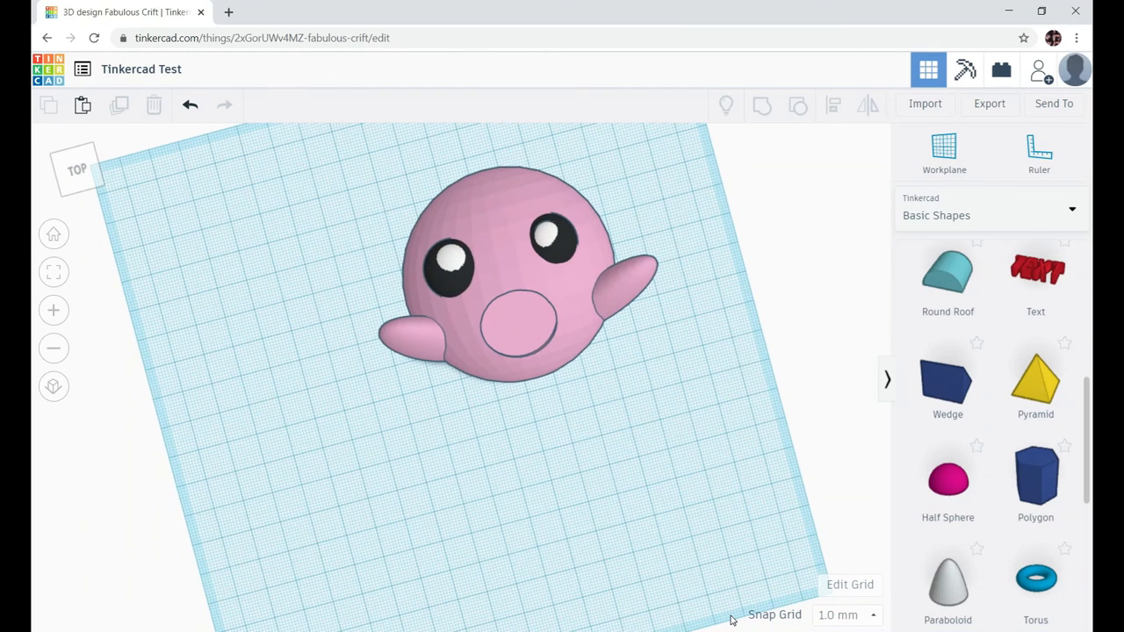